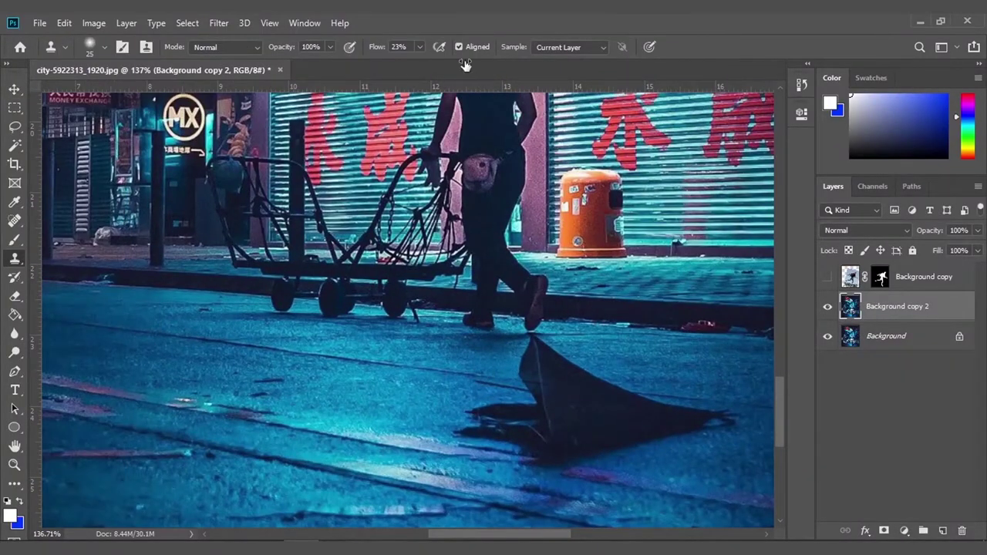
Step: Clone clean pavement over the dark shape on the wet street in front of the walker
{"action": "left_click_drag", "start_coordinate": [637, 392], "coordinate": [463, 448]}
{"action": "scroll", "coordinate": [506, 371], "scroll_direction": "down", "scroll_amount": 2}
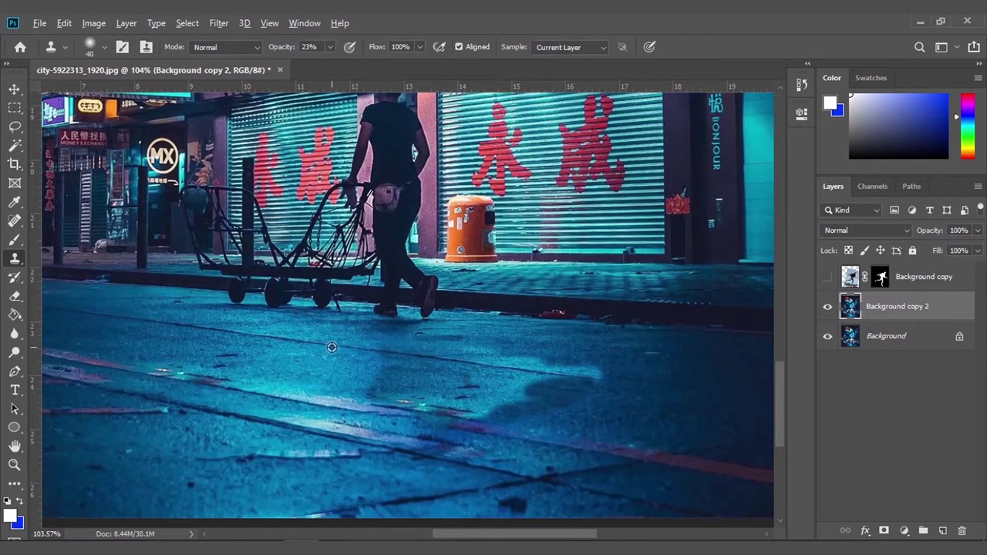
{"action": "scroll", "coordinate": [573, 377], "scroll_direction": "down", "scroll_amount": 3}
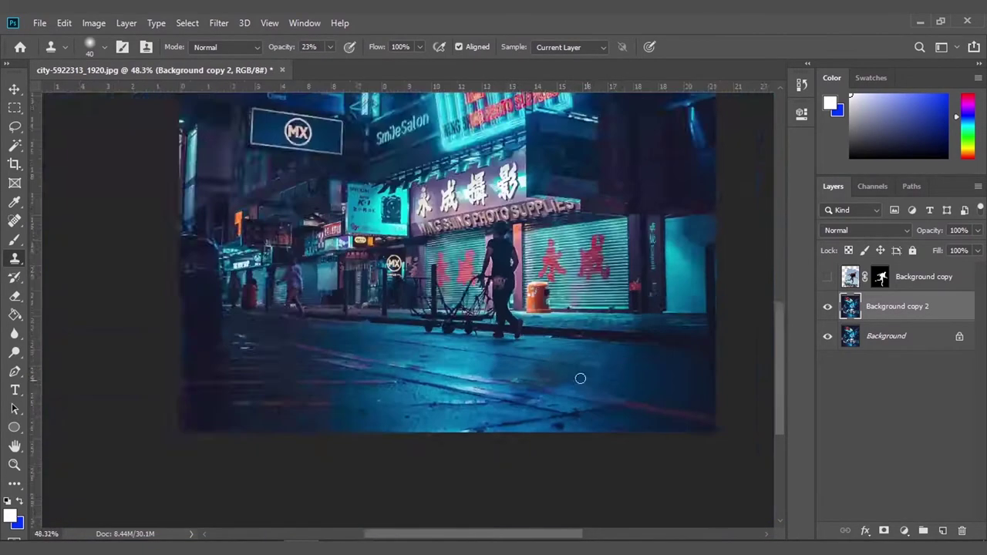
{"action": "scroll", "coordinate": [579, 377], "scroll_direction": "up", "scroll_amount": 2}
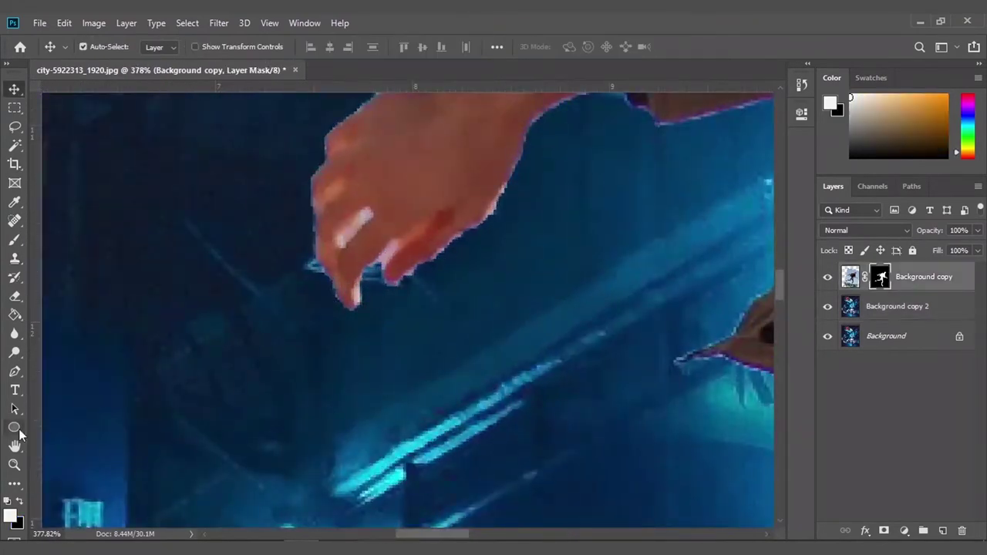
Step: Paint black on the jumper's mask along his hand and jacket edges
{"action": "key", "text": "x"}
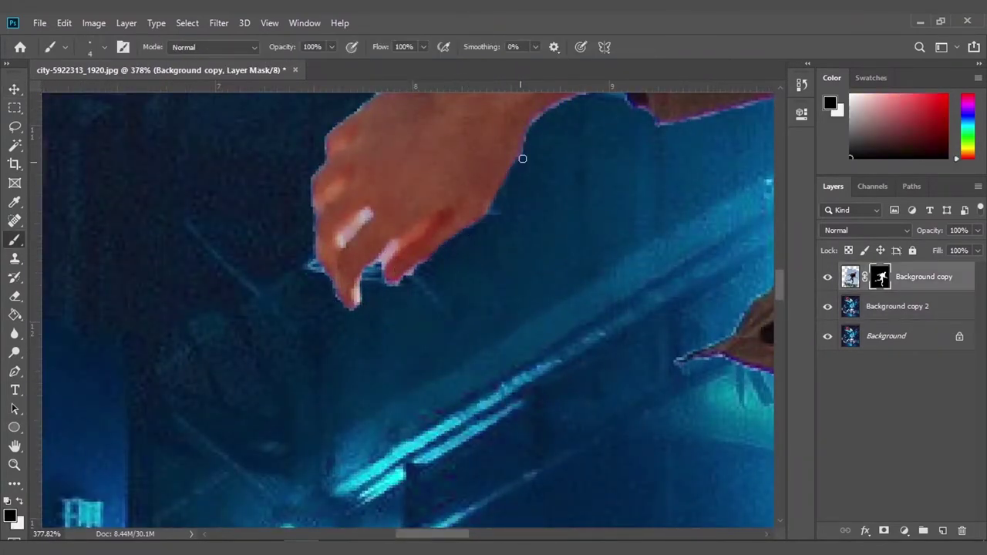
{"action": "scroll", "coordinate": [523, 159], "scroll_direction": "up", "scroll_amount": 2}
{"action": "scroll", "coordinate": [448, 189], "scroll_direction": "right", "scroll_amount": 3}
{"action": "scroll", "coordinate": [533, 193], "scroll_direction": "right", "scroll_amount": 3}
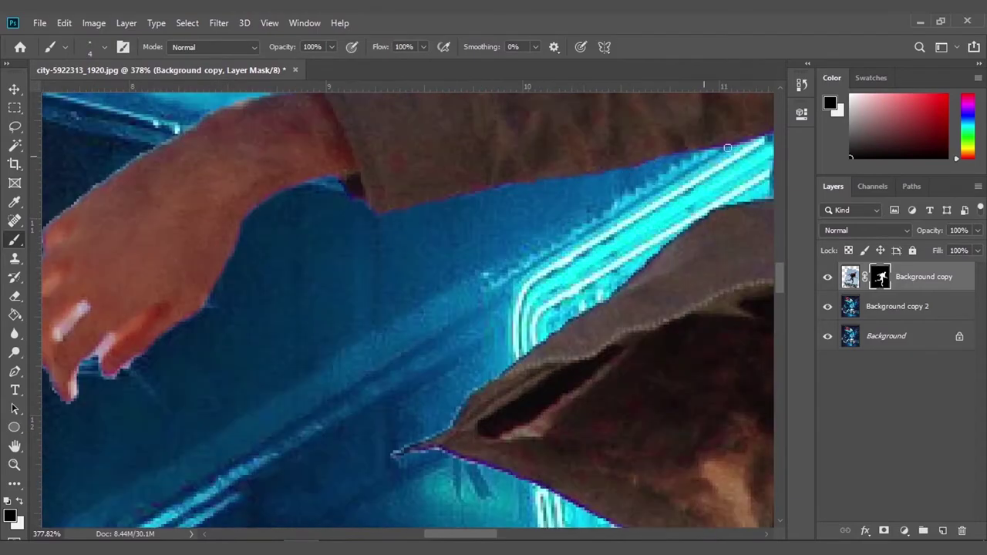
{"action": "scroll", "coordinate": [270, 282], "scroll_direction": "left", "scroll_amount": 3}
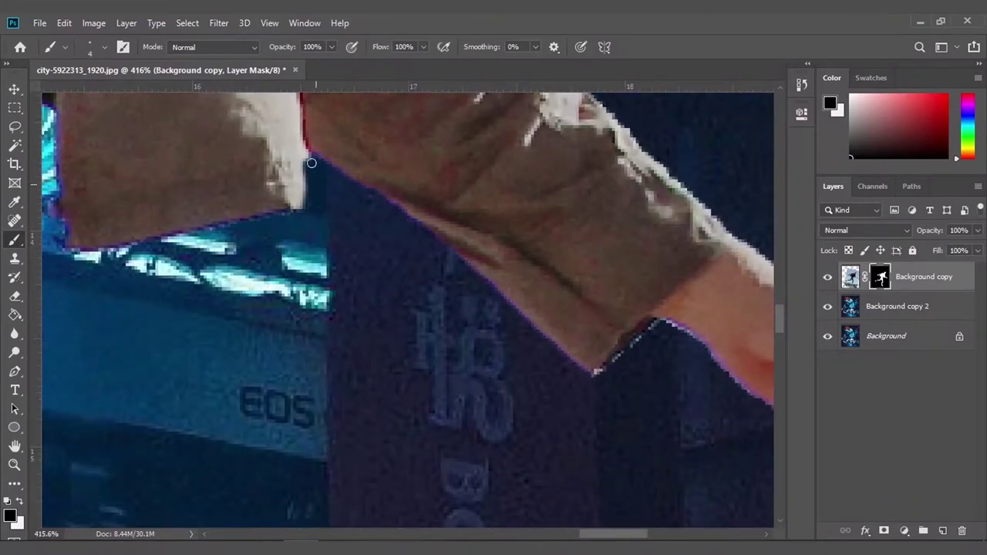
{"action": "scroll", "coordinate": [485, 279], "scroll_direction": "right", "scroll_amount": 3}
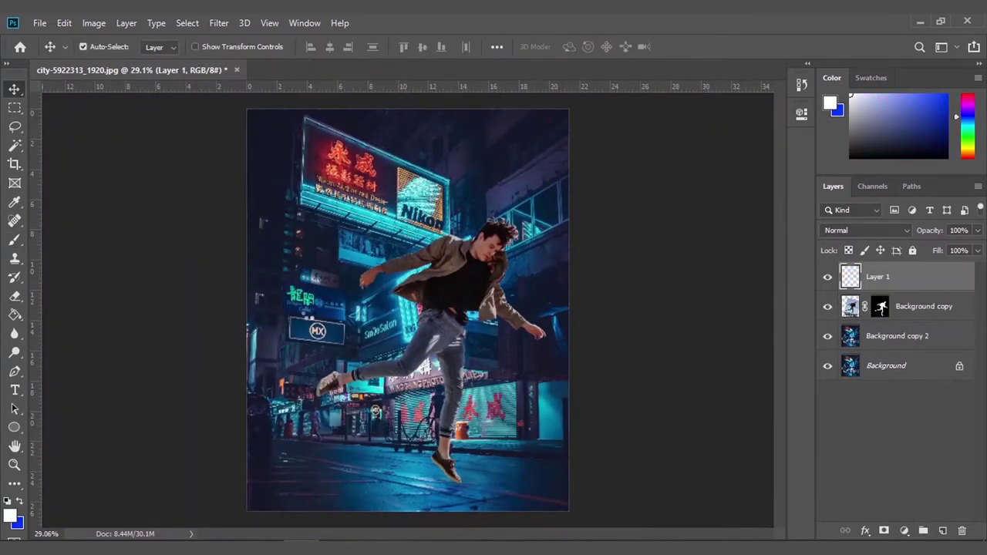
Step: Draw a tall white oval over the man's body, nudged slightly right and down
{"action": "left_click_drag", "start_coordinate": [379, 294], "coordinate": [327, 295]}
{"action": "left_click", "coordinate": [14, 427]}
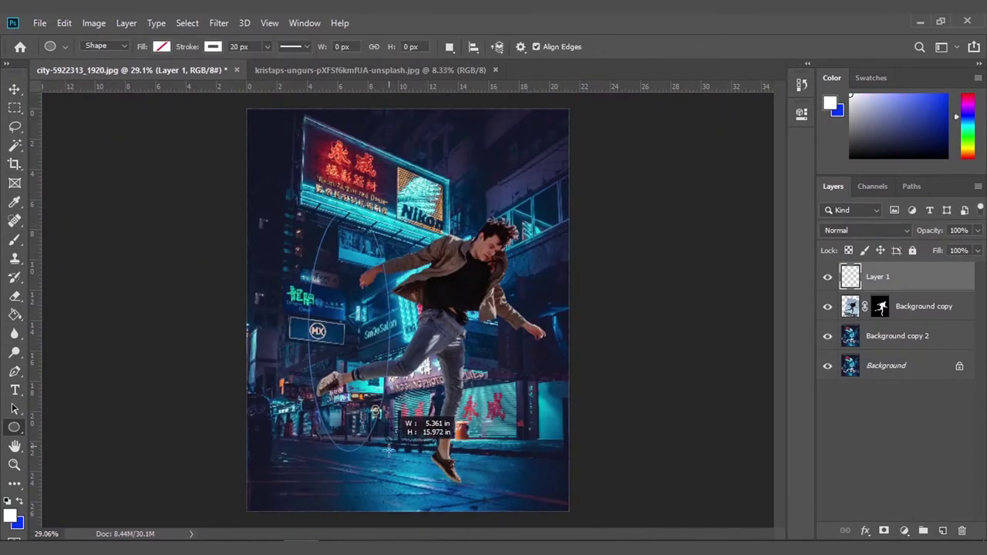
{"action": "left_click_drag", "start_coordinate": [298, 149], "coordinate": [414, 451]}
{"action": "key", "text": "v"}
{"action": "key", "text": "ctrl+t"}
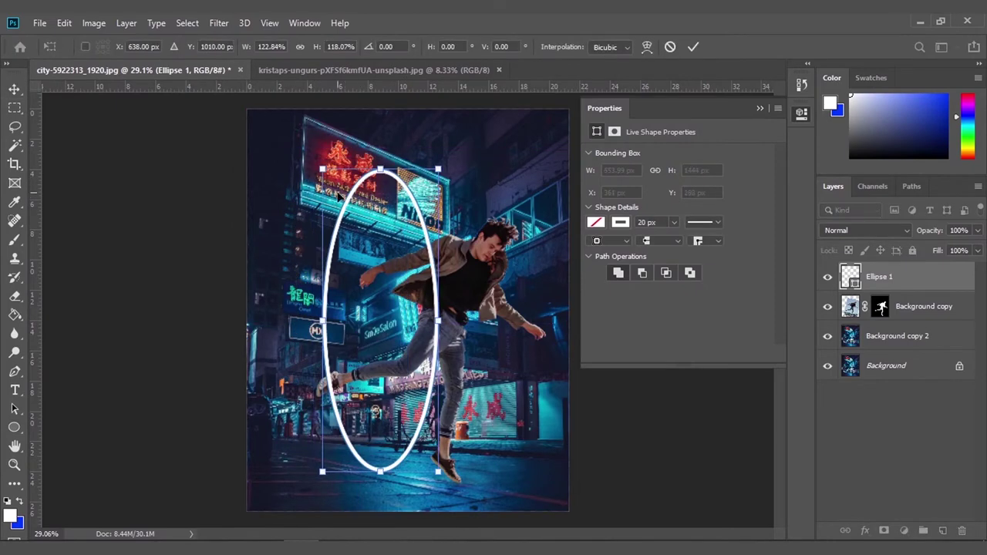
{"action": "left_click_drag", "start_coordinate": [331, 183], "coordinate": [370, 202]}
{"action": "key", "text": "Return"}
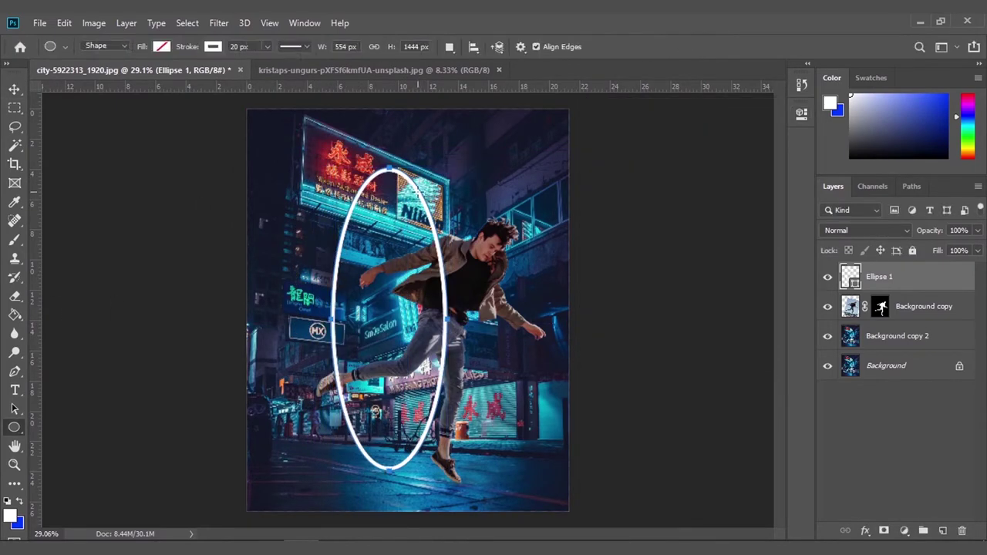
{"action": "left_click", "coordinate": [162, 46]}
{"action": "left_click", "coordinate": [91, 108]}
Step: Paste the starry forest photo, clip it into the oval, and skew its top-left corner
{"action": "key", "text": "v"}
{"action": "key", "text": "ctrl+v"}
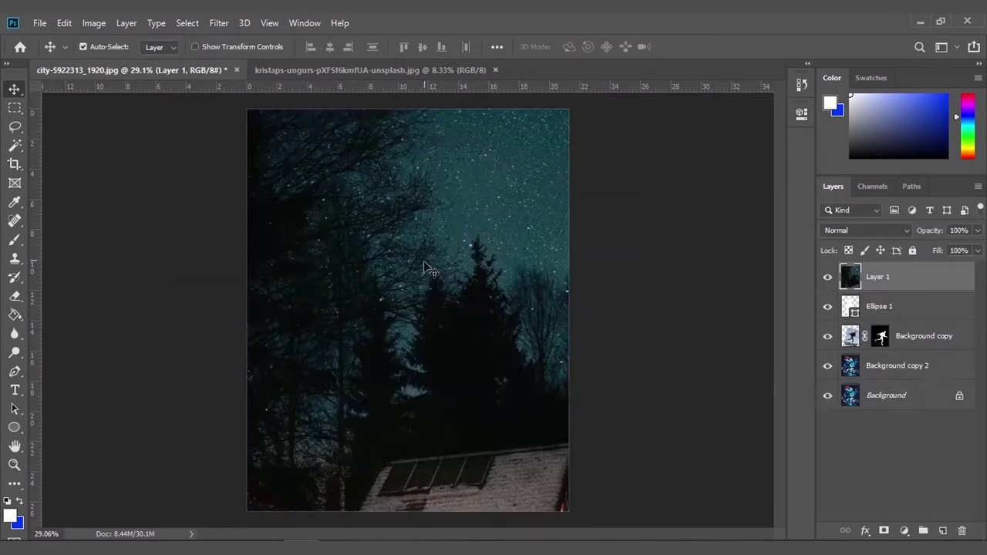
{"action": "key", "text": "ctrl+alt+g"}
{"action": "key", "text": "ctrl+t"}
{"action": "key", "text": "ctrl+0"}
{"action": "scroll", "coordinate": [393, 255], "scroll_direction": "up", "scroll_amount": 5}
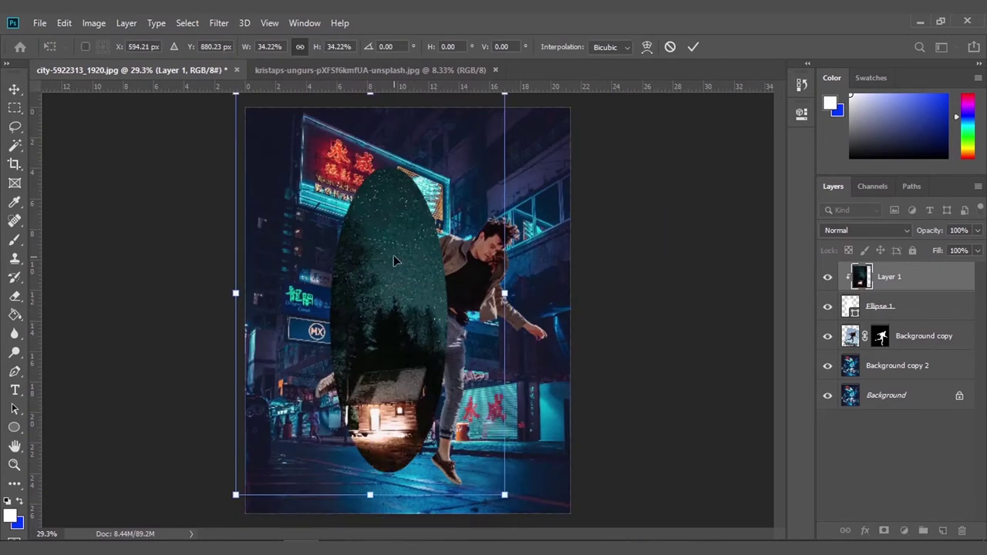
{"action": "scroll", "coordinate": [393, 255], "scroll_direction": "down", "scroll_amount": 2}
{"action": "right_click", "coordinate": [392, 291]}
{"action": "left_click", "coordinate": [440, 344]}
{"action": "left_click_drag", "start_coordinate": [327, 208], "coordinate": [332, 224]}
{"action": "key", "text": "Return"}
Step: Skew the forest image's top-left corner further to fit the oval
{"action": "key", "text": "ctrl+t"}
{"action": "scroll", "coordinate": [413, 316], "scroll_direction": "down", "scroll_amount": 3}
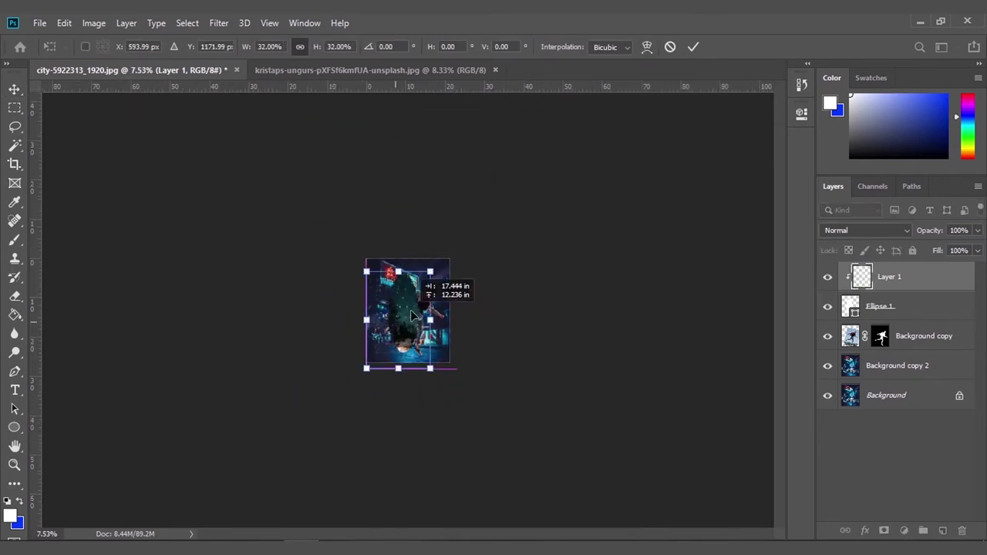
{"action": "scroll", "coordinate": [413, 315], "scroll_direction": "up", "scroll_amount": 3}
{"action": "right_click", "coordinate": [353, 204]}
{"action": "left_click", "coordinate": [378, 260]}
{"action": "mouse_move", "coordinate": [292, 168]}
{"action": "left_mouse_down"}
{"action": "mouse_move", "coordinate": [291, 183]}
{"action": "mouse_move", "coordinate": [265, 194]}
{"action": "mouse_move", "coordinate": [287, 193]}
{"action": "left_mouse_up"}
{"action": "key", "text": "Return"}
Step: Resize and tilt the forest image to fit the oval, then restack the man's layer above it
{"action": "key", "text": "ctrl+t"}
{"action": "scroll", "coordinate": [371, 290], "scroll_direction": "down", "scroll_amount": 3}
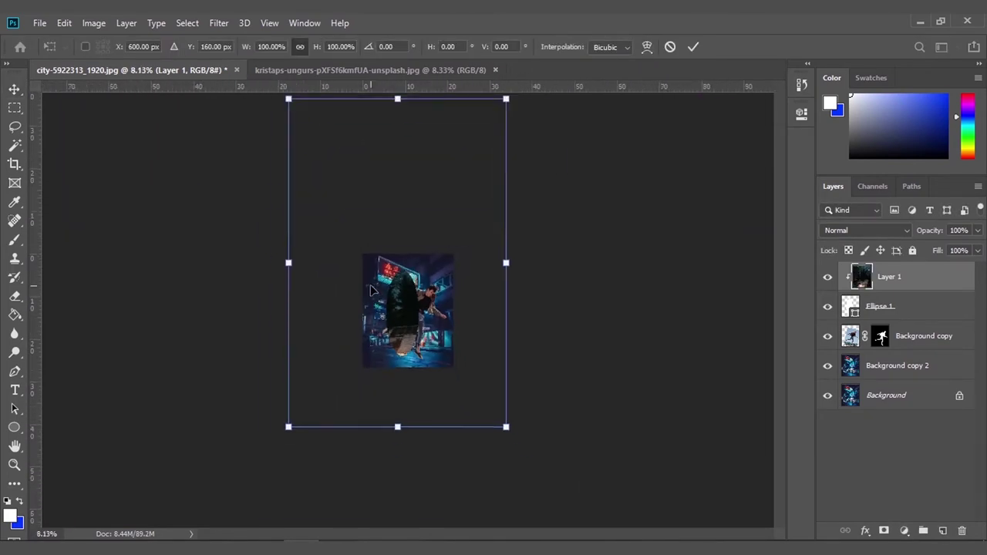
{"action": "scroll", "coordinate": [371, 290], "scroll_direction": "up", "scroll_amount": 3}
{"action": "left_click_drag", "start_coordinate": [458, 481], "coordinate": [458, 437]}
{"action": "right_click", "coordinate": [357, 239]}
{"action": "left_click", "coordinate": [397, 280]}
{"action": "left_click_drag", "start_coordinate": [375, 183], "coordinate": [371, 166]}
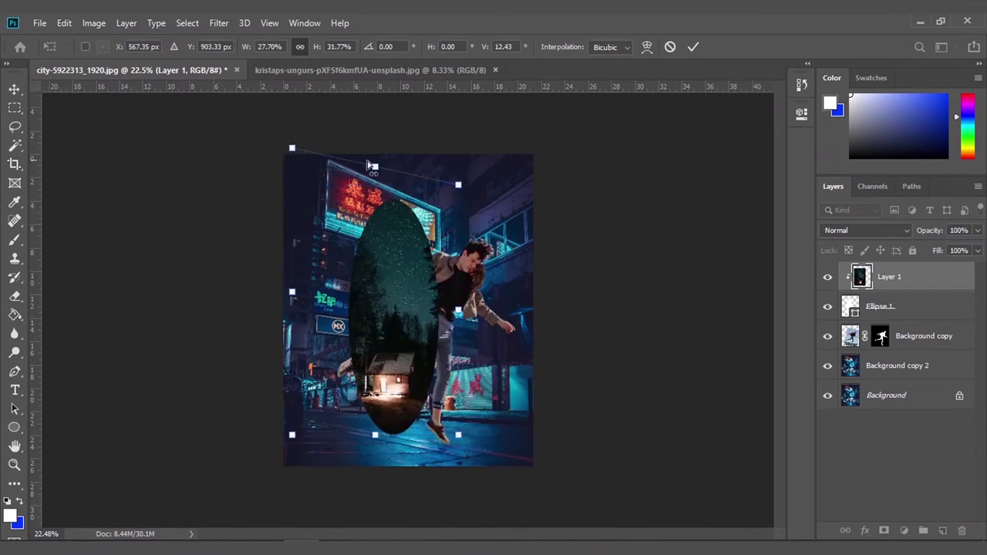
{"action": "key", "text": "Return"}
{"action": "left_click_drag", "start_coordinate": [872, 337], "coordinate": [871, 271]}
Step: Paint out the man's trailing shoe on his mask so it vanishes into the portal
{"action": "scroll", "coordinate": [473, 278], "scroll_direction": "up", "scroll_amount": 5}
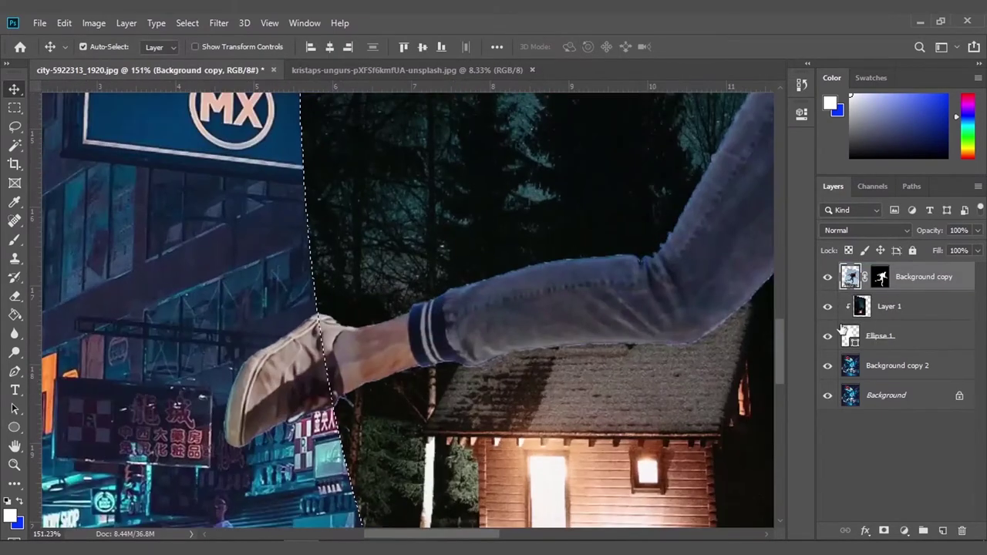
{"action": "key", "text": "e"}
{"action": "key", "text": "b"}
{"action": "right_click", "coordinate": [441, 217]}
{"action": "key", "text": "Escape"}
{"action": "left_click_drag", "start_coordinate": [255, 362], "coordinate": [216, 415]}
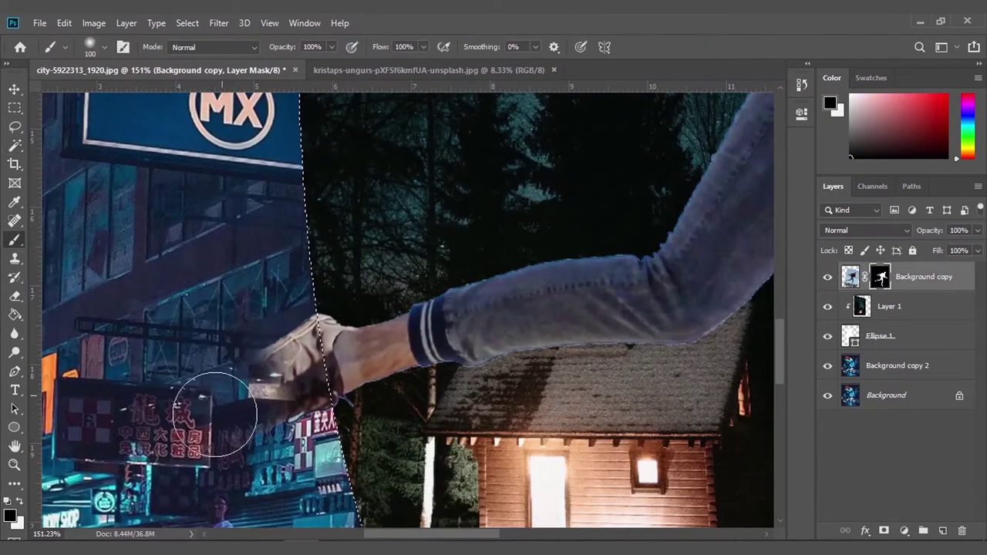
{"action": "key", "text": "ctrl+0"}
Step: Add a new empty Layer 2 for the shadow with a dark grey brush colour
{"action": "key", "text": "v"}
{"action": "scroll", "coordinate": [332, 293], "scroll_direction": "up", "scroll_amount": 5}
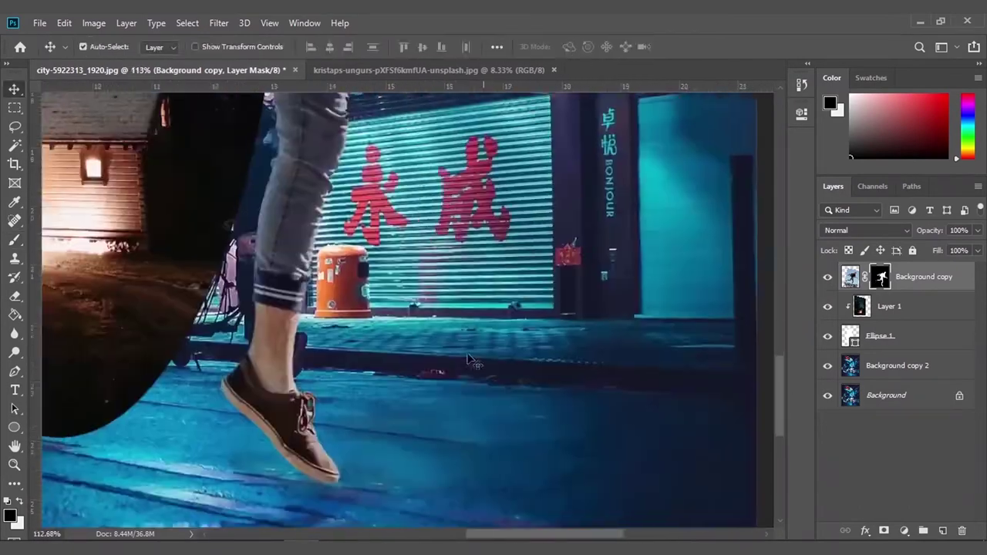
{"action": "scroll", "coordinate": [332, 293], "scroll_direction": "up", "scroll_amount": 3}
{"action": "key", "text": "ctrl+shift+alt+n"}
{"action": "key", "text": "ctrl+bracketleft"}
{"action": "scroll", "coordinate": [768, 342], "scroll_direction": "down", "scroll_amount": 2}
{"action": "key", "text": "i"}
{"action": "left_click", "coordinate": [10, 515]}
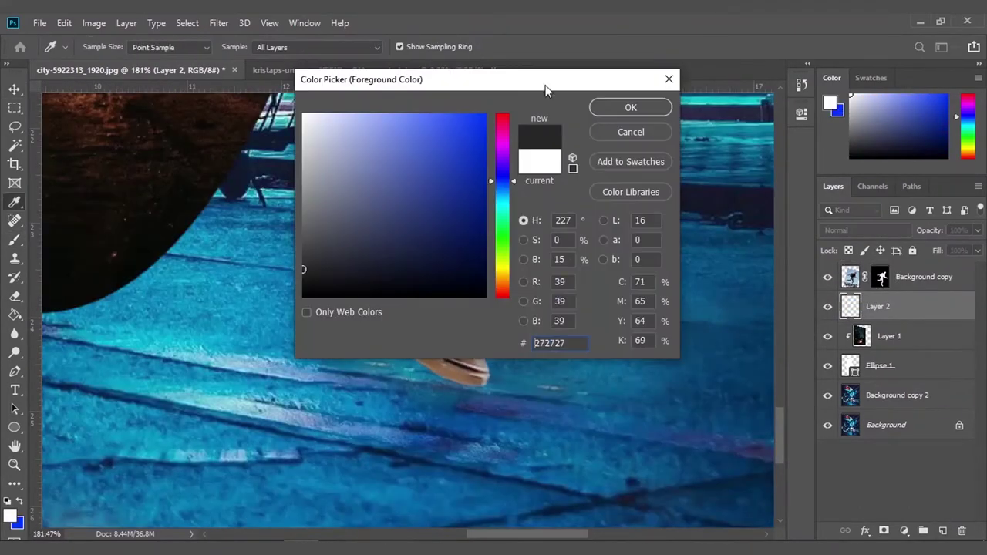
{"action": "key", "text": "Return"}
{"action": "key", "text": "b"}
Step: Paint a soft 53%-opacity dark grey shadow under the front shoe's sole
{"action": "key", "text": "ctrl+z"}
{"action": "left_click", "coordinate": [10, 515]}
{"action": "key", "text": "Return"}
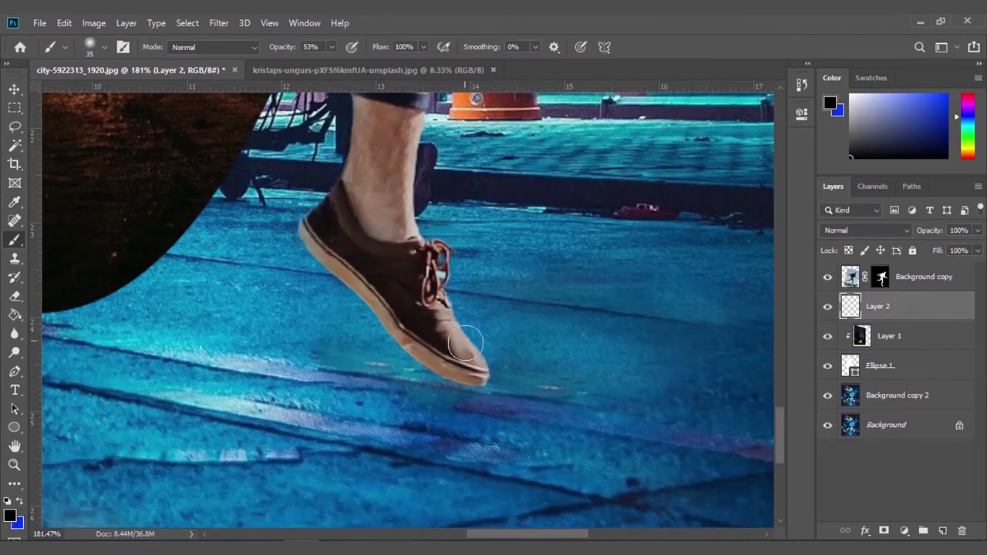
{"action": "key", "text": "5"}
{"action": "key", "text": "3"}
{"action": "left_click_drag", "start_coordinate": [482, 382], "coordinate": [363, 385]}
{"action": "left_click_drag", "start_coordinate": [424, 382], "coordinate": [289, 366]}
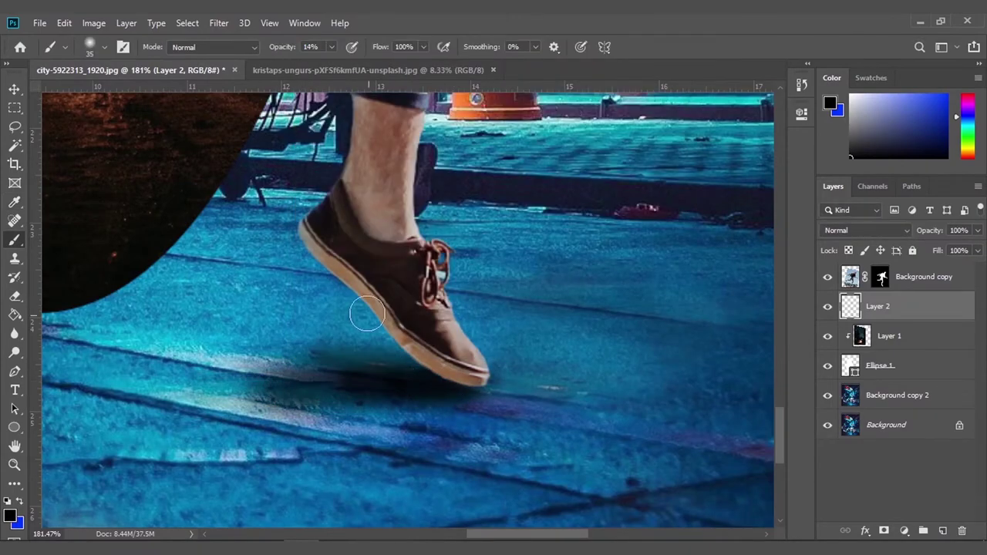
Step: Step back the last shadow strokes to fade the shoe shadow
{"action": "key", "text": "ctrl+0"}
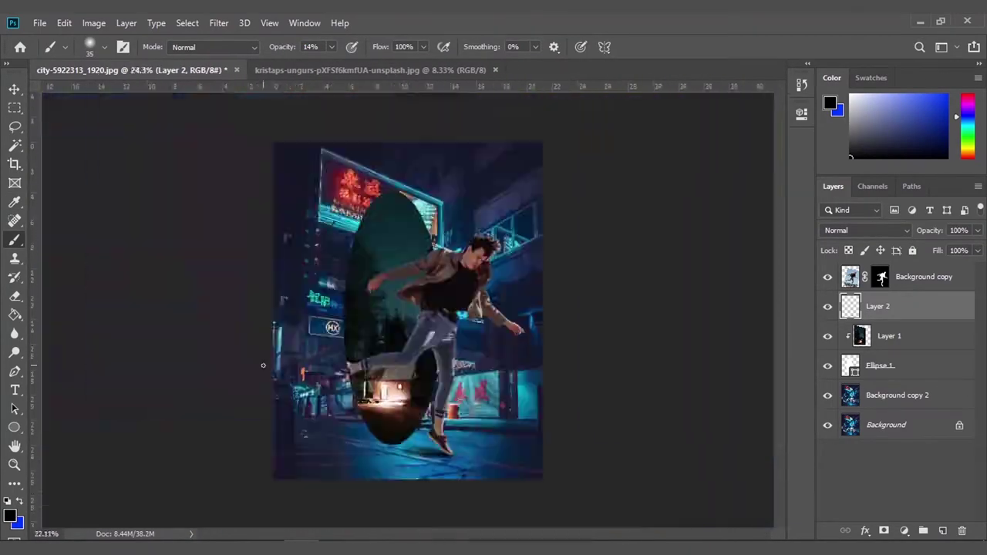
{"action": "scroll", "coordinate": [539, 323], "scroll_direction": "up", "scroll_amount": 5}
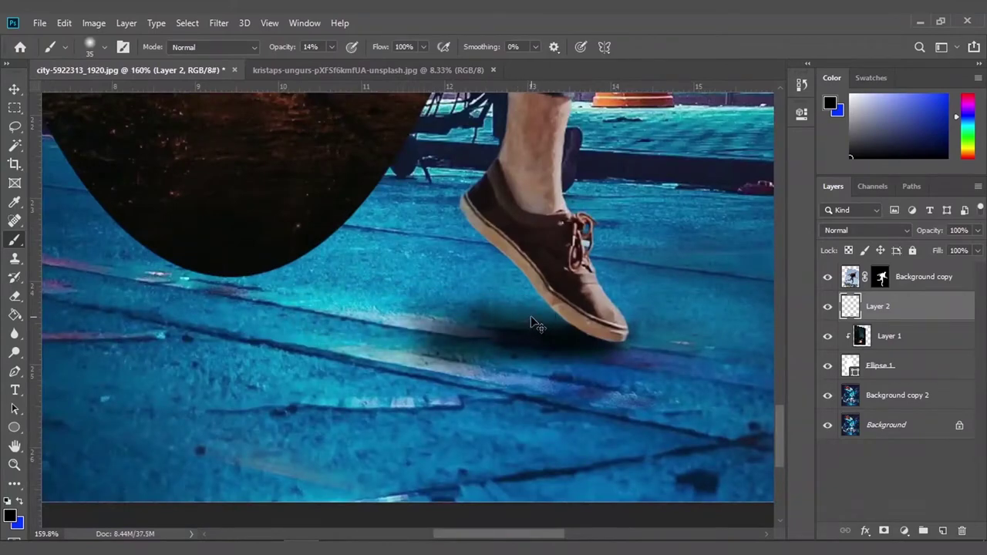
{"action": "key", "text": "ctrl+0"}
{"action": "scroll", "coordinate": [445, 304], "scroll_direction": "up", "scroll_amount": 4}
{"action": "key", "text": "ctrl+alt+z"}
{"action": "key", "text": "ctrl+alt+z"}
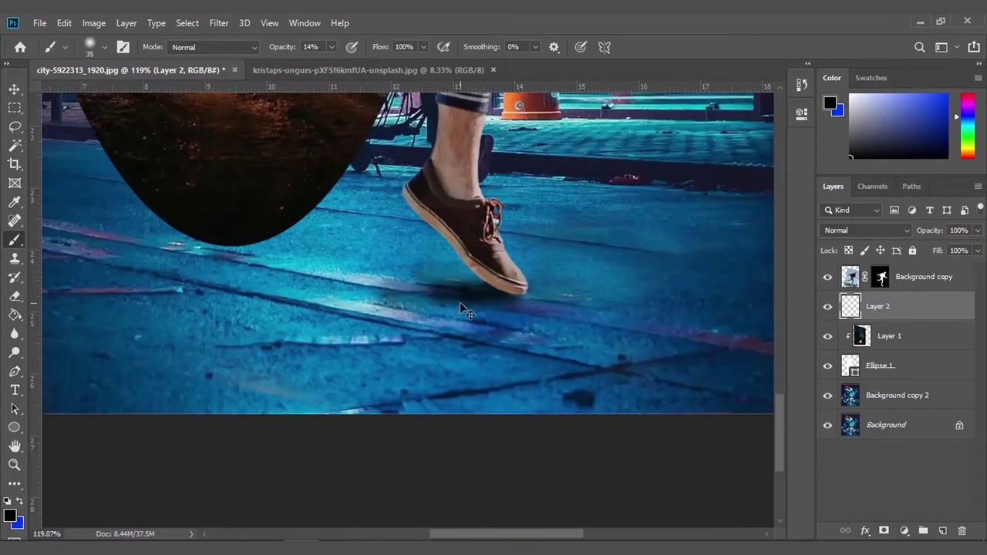
{"action": "key", "text": "ctrl+alt+z"}
Step: Compare the shoe shadow in full and close-up views of the composition
{"action": "key", "text": "ctrl+0"}
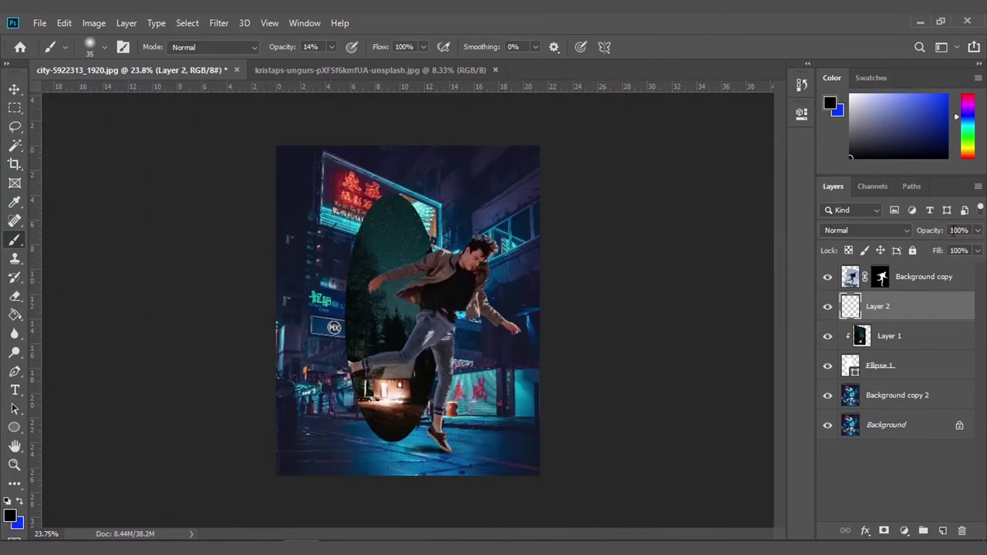
{"action": "scroll", "coordinate": [440, 466], "scroll_direction": "up", "scroll_amount": 5}
{"action": "key", "text": "ctrl+0"}
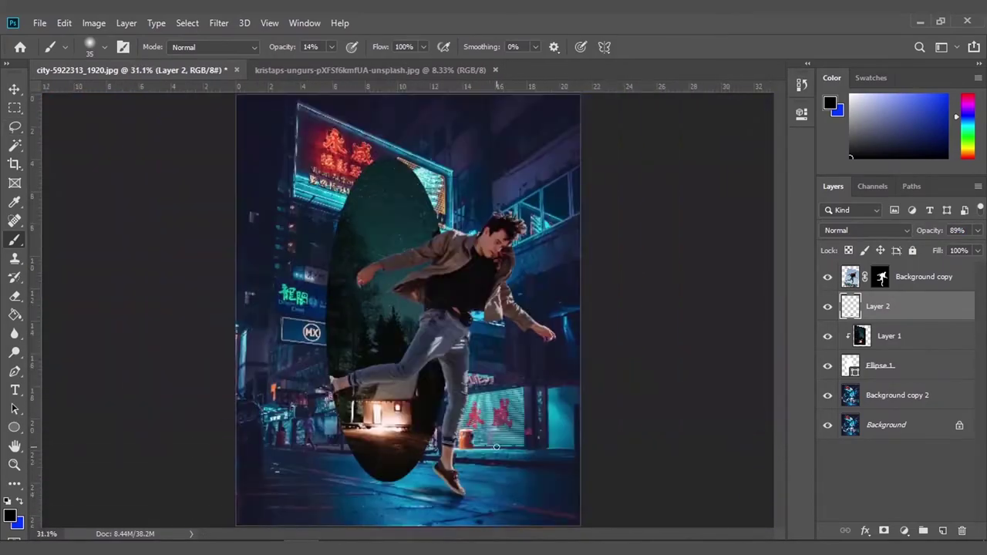
{"action": "scroll", "coordinate": [529, 326], "scroll_direction": "up", "scroll_amount": 5}
{"action": "scroll", "coordinate": [486, 379], "scroll_direction": "down", "scroll_amount": 2}
{"action": "scroll", "coordinate": [502, 375], "scroll_direction": "up", "scroll_amount": 3}
{"action": "key", "text": "ctrl+0"}
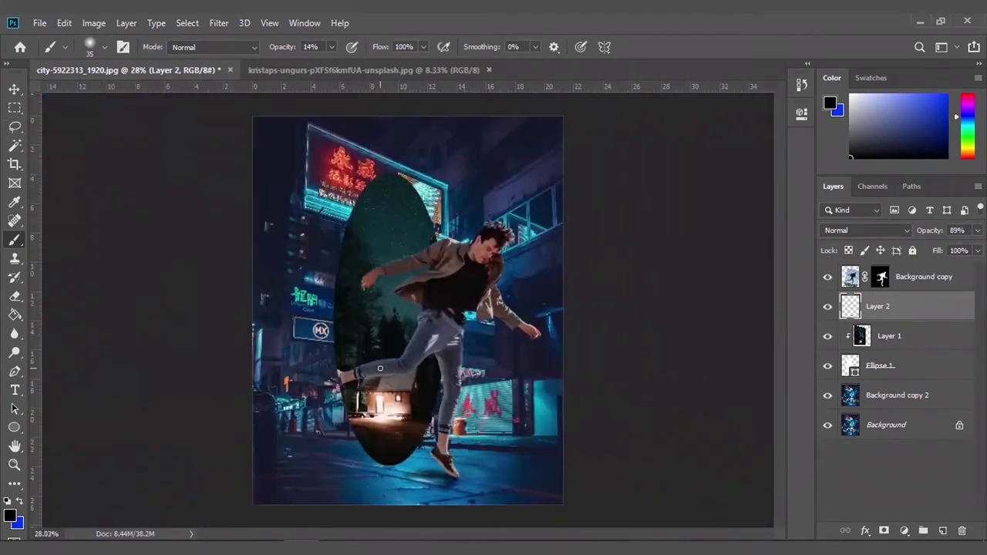
{"action": "scroll", "coordinate": [447, 486], "scroll_direction": "up", "scroll_amount": 3}
{"action": "scroll", "coordinate": [604, 349], "scroll_direction": "down", "scroll_amount": 2}
{"action": "key", "text": "v"}
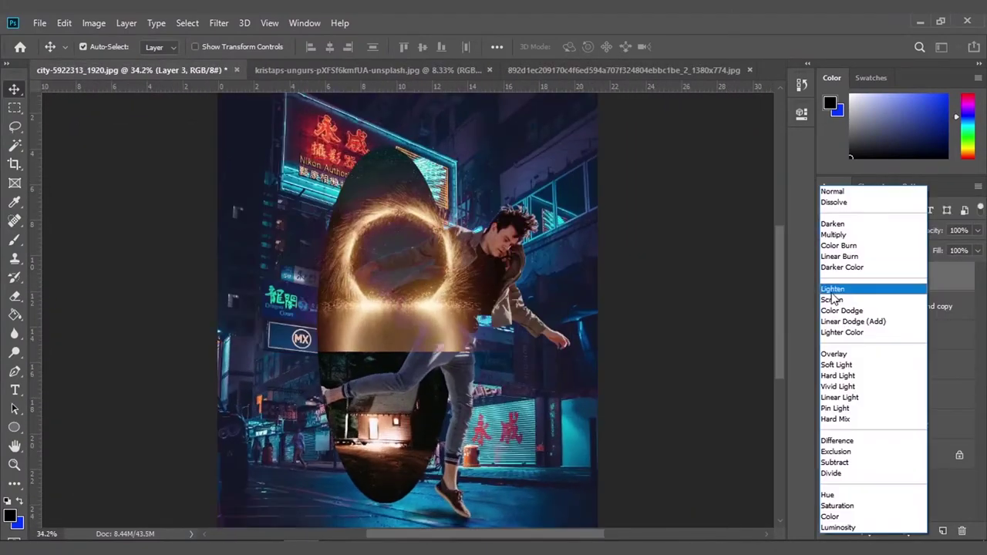
Step: Set the spark ring layer to Screen and enlarge it to frame the portal
{"action": "left_click", "coordinate": [834, 299]}
{"action": "key", "text": "ctrl+t"}
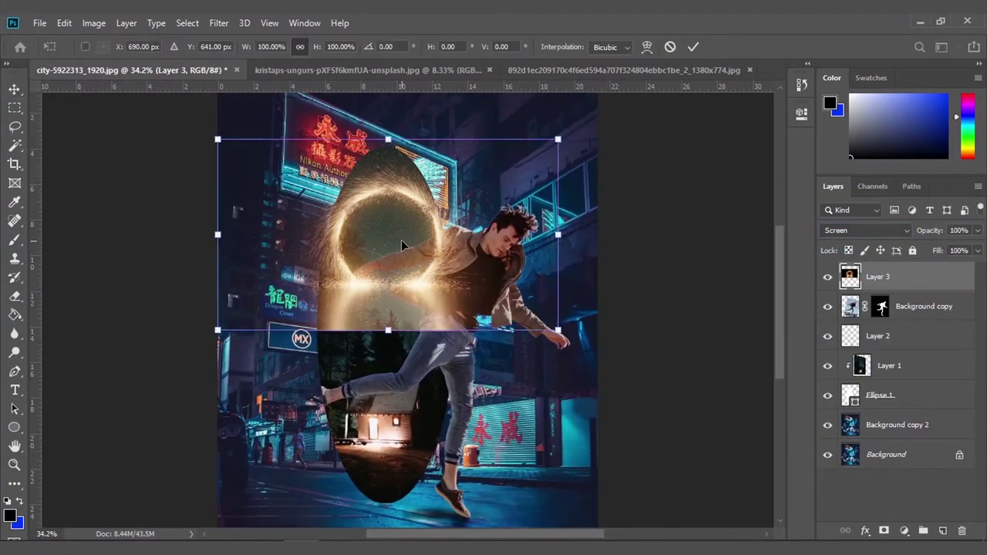
{"action": "scroll", "coordinate": [408, 221], "scroll_direction": "down", "scroll_amount": 2}
{"action": "left_click_drag", "start_coordinate": [538, 270], "coordinate": [573, 236]}
{"action": "mouse_move", "coordinate": [351, 414]}
{"action": "left_mouse_down"}
{"action": "mouse_move", "coordinate": [392, 460]}
{"action": "mouse_move", "coordinate": [412, 340]}
{"action": "left_mouse_up"}
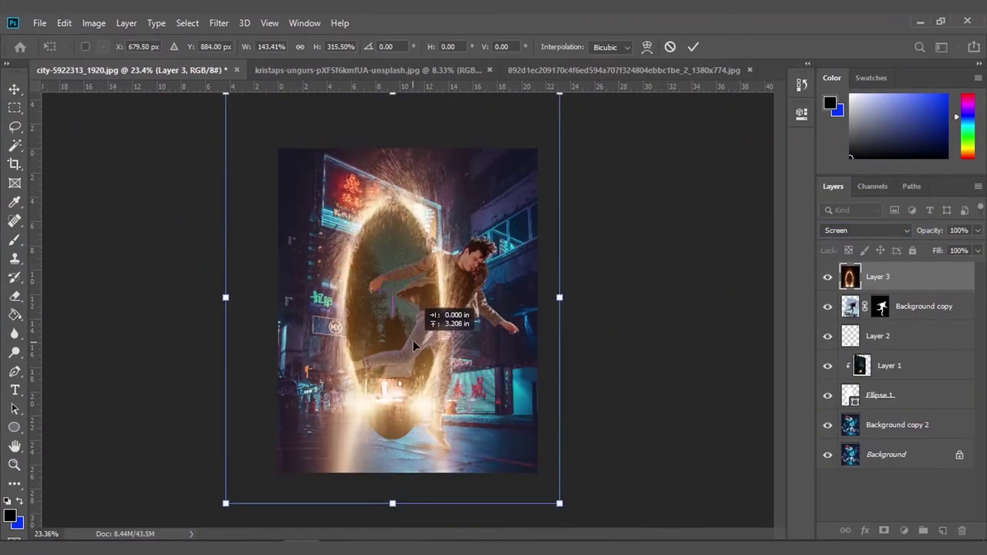
{"action": "key", "text": "Return"}
{"action": "scroll", "coordinate": [413, 342], "scroll_direction": "up", "scroll_amount": 1}
Step: Delete the ring's bottom half and erase the leftover glow below it
{"action": "key", "text": "m"}
{"action": "left_click_drag", "start_coordinate": [498, 480], "coordinate": [270, 357]}
{"action": "key", "text": "Delete"}
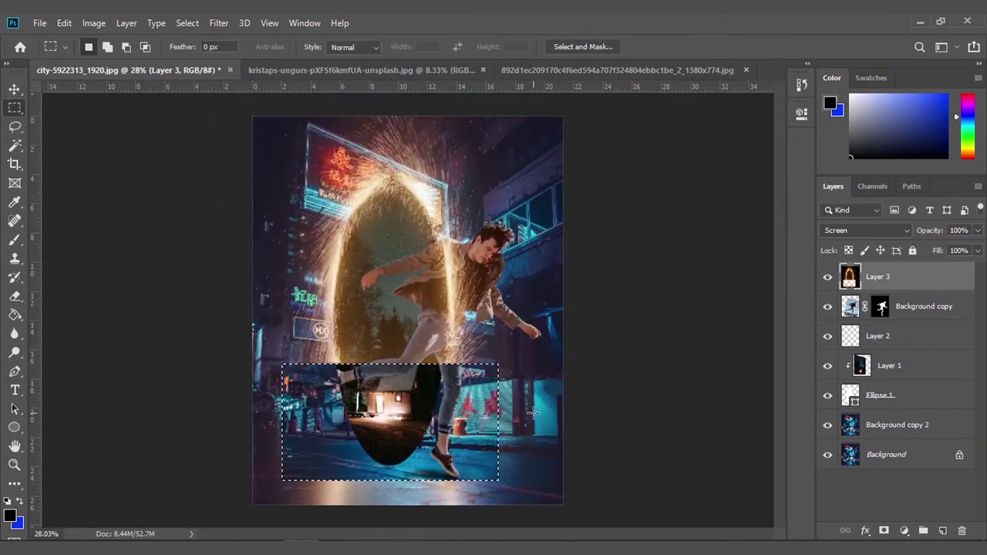
{"action": "key", "text": "ctrl+d"}
{"action": "key", "text": "e"}
{"action": "left_click_drag", "start_coordinate": [364, 496], "coordinate": [507, 402]}
Step: Duplicate the half ring, flip it vertically, merge both halves and blend in Screen
{"action": "key", "text": "ctrl+j"}
{"action": "key", "text": "ctrl+t"}
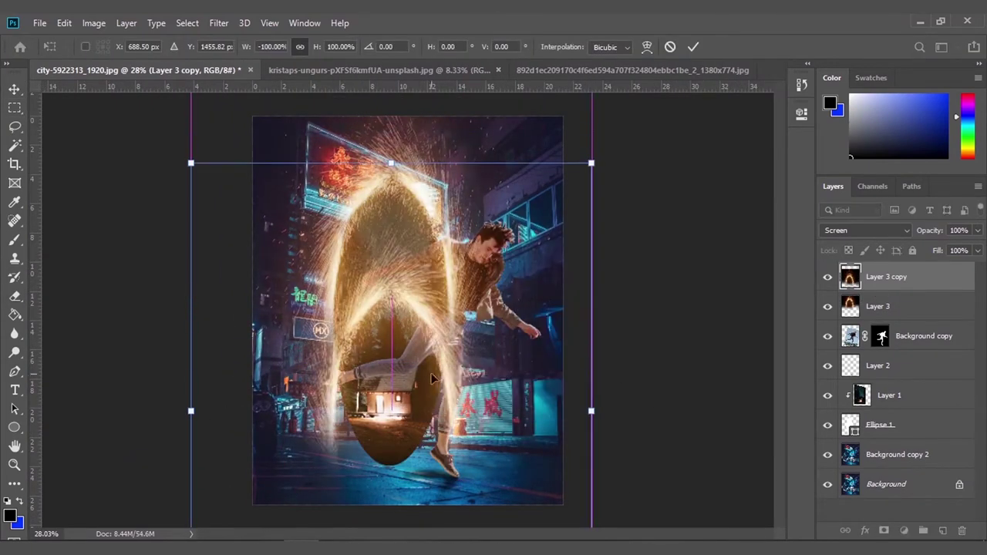
{"action": "key", "text": "Return"}
{"action": "scroll", "coordinate": [409, 309], "scroll_direction": "up", "scroll_amount": 1}
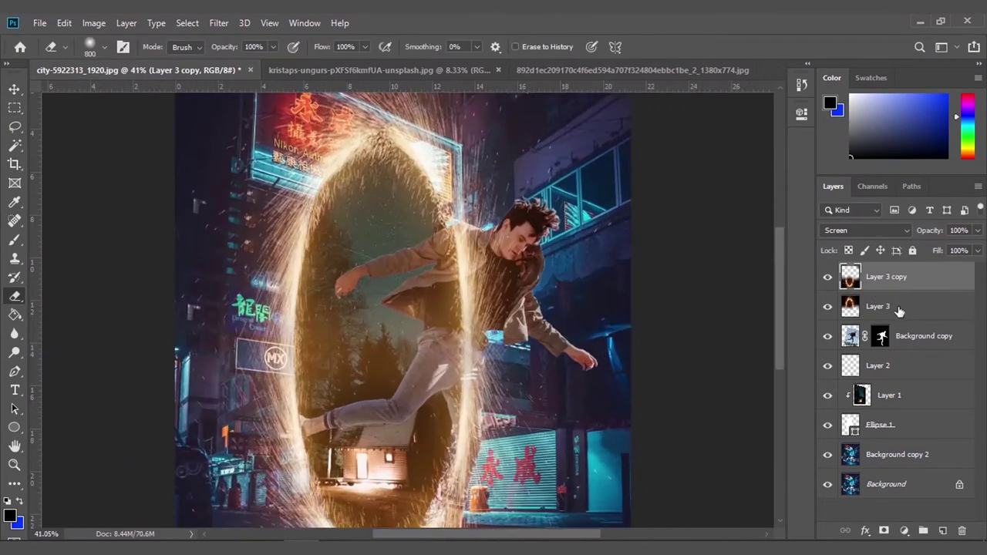
{"action": "key", "text": "ctrl+e"}
{"action": "left_click", "coordinate": [867, 230]}
{"action": "left_click", "coordinate": [848, 286]}
Step: Add a mask to the ring layer and try hiding the glow over the man's chest
{"action": "scroll", "coordinate": [461, 322], "scroll_direction": "up", "scroll_amount": 2}
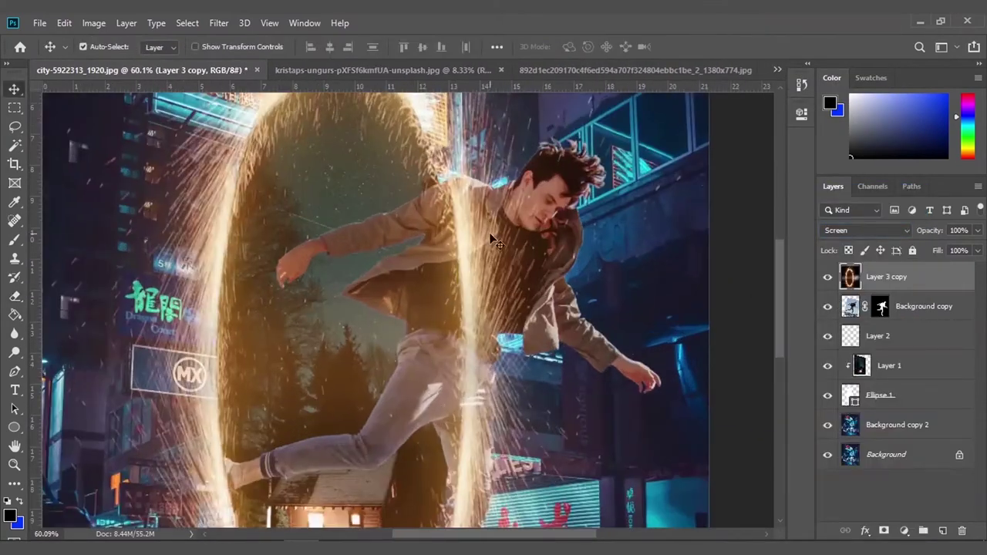
{"action": "key", "text": "e"}
{"action": "scroll", "coordinate": [448, 298], "scroll_direction": "up", "scroll_amount": 2}
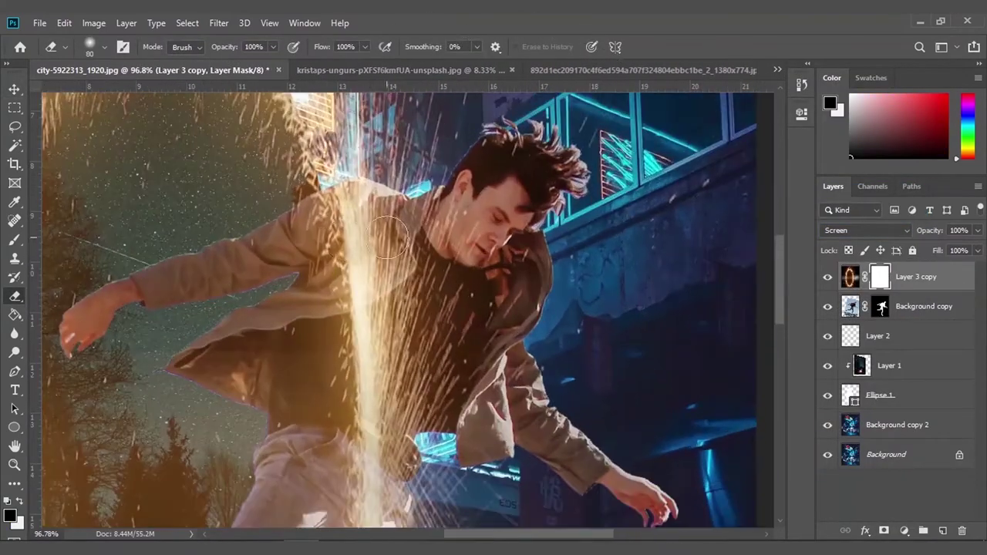
{"action": "key", "text": "x"}
{"action": "mouse_move", "coordinate": [354, 231]}
{"action": "left_mouse_down"}
{"action": "mouse_move", "coordinate": [387, 284]}
{"action": "mouse_move", "coordinate": [307, 336]}
{"action": "left_mouse_up"}
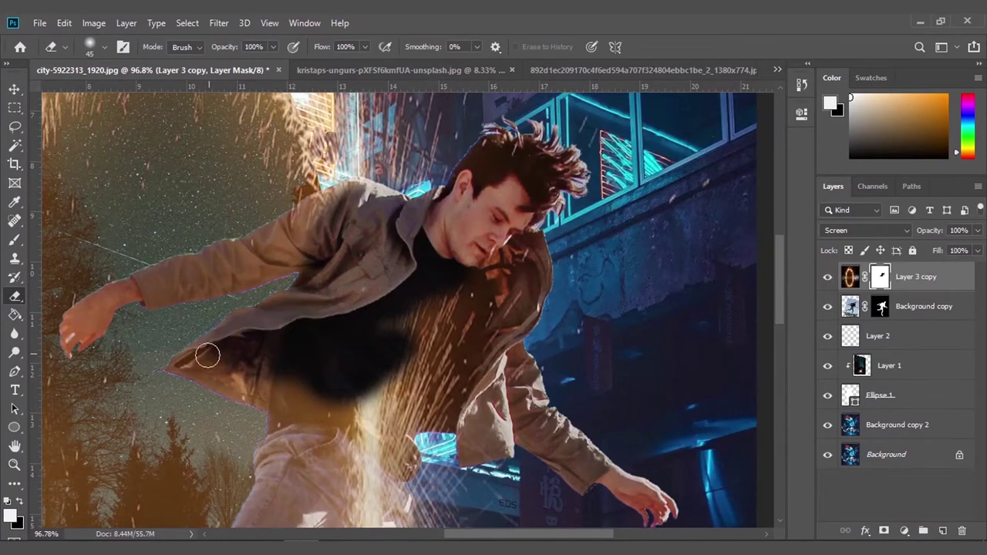
{"action": "scroll", "coordinate": [207, 356], "scroll_direction": "down", "scroll_amount": 2}
{"action": "scroll", "coordinate": [208, 356], "scroll_direction": "down", "scroll_amount": 2}
{"action": "scroll", "coordinate": [483, 155], "scroll_direction": "up", "scroll_amount": 2}
{"action": "key", "text": "ctrl+z"}
{"action": "key", "text": "ctrl+z"}
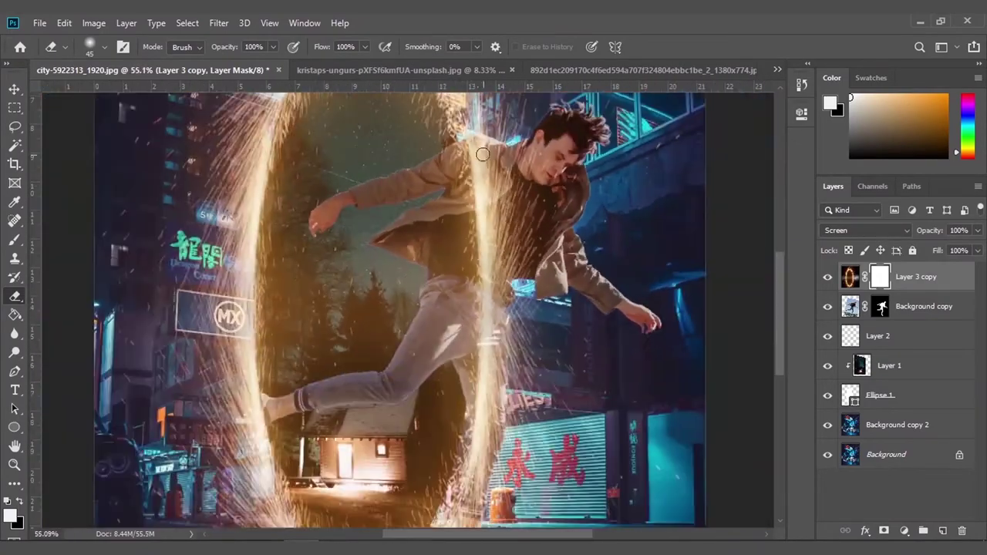
Step: Mask the ring so it passes behind the man's legs and foot
{"action": "left_click_drag", "start_coordinate": [483, 347], "coordinate": [486, 416]}
{"action": "scroll", "coordinate": [486, 416], "scroll_direction": "up", "scroll_amount": 3}
{"action": "scroll", "coordinate": [440, 325], "scroll_direction": "down", "scroll_amount": 3}
{"action": "left_click_drag", "start_coordinate": [439, 324], "coordinate": [430, 502]}
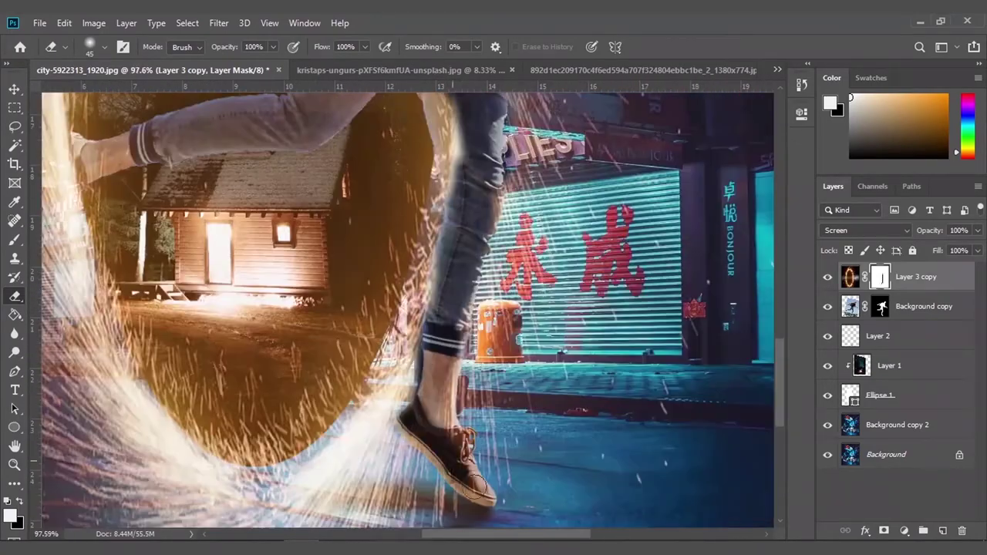
{"action": "scroll", "coordinate": [429, 455], "scroll_direction": "down", "scroll_amount": 3}
{"action": "mouse_move", "coordinate": [430, 454]}
{"action": "left_mouse_down"}
{"action": "mouse_move", "coordinate": [335, 499]}
{"action": "mouse_move", "coordinate": [401, 432]}
{"action": "left_mouse_up"}
{"action": "scroll", "coordinate": [434, 269], "scroll_direction": "down", "scroll_amount": 2}
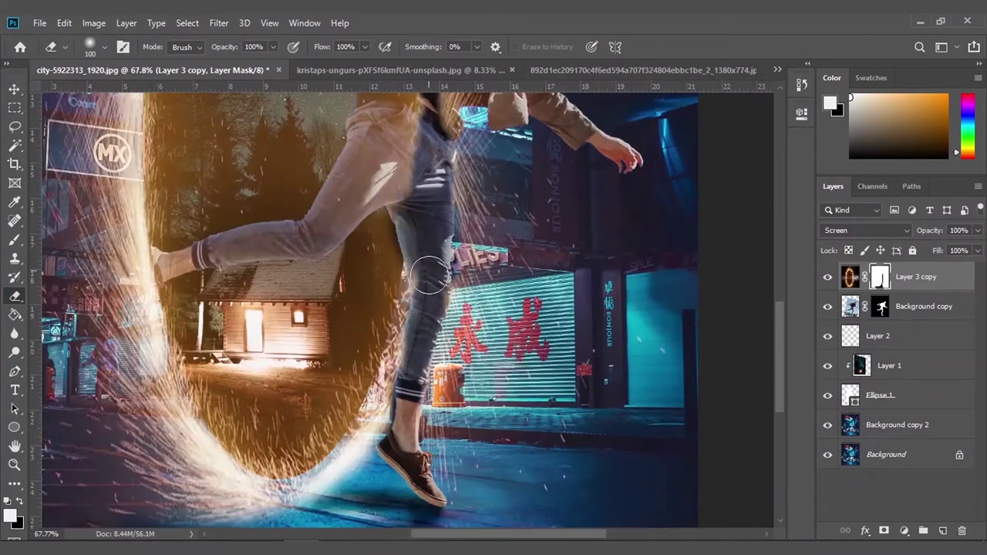
{"action": "scroll", "coordinate": [405, 298], "scroll_direction": "down", "scroll_amount": 1}
Step: Hide the remaining ring glow near the man's leg with a larger brush
{"action": "key", "text": "]"}
{"action": "key", "text": "]"}
{"action": "key", "text": "]"}
{"action": "scroll", "coordinate": [480, 255], "scroll_direction": "up", "scroll_amount": 1}
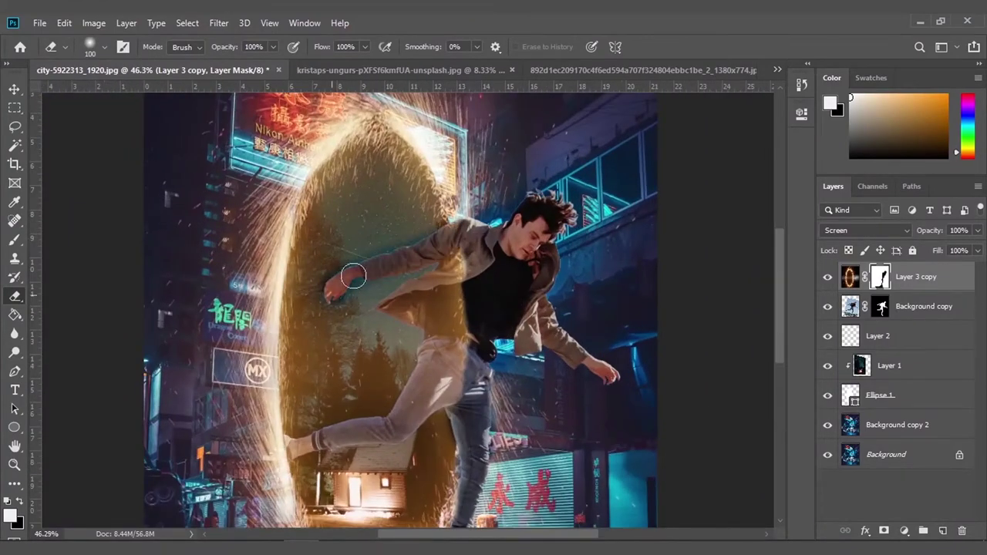
{"action": "scroll", "coordinate": [438, 368], "scroll_direction": "up", "scroll_amount": 1}
{"action": "left_click_drag", "start_coordinate": [419, 375], "coordinate": [425, 441]}
{"action": "scroll", "coordinate": [425, 440], "scroll_direction": "down", "scroll_amount": 2}
{"action": "key", "text": "["}
{"action": "key", "text": "["}
{"action": "key", "text": "["}
{"action": "scroll", "coordinate": [367, 236], "scroll_direction": "up", "scroll_amount": 1}
Step: Mask glow near the portal's top to reveal the dark forest inside
{"action": "left_click_drag", "start_coordinate": [382, 209], "coordinate": [367, 236]}
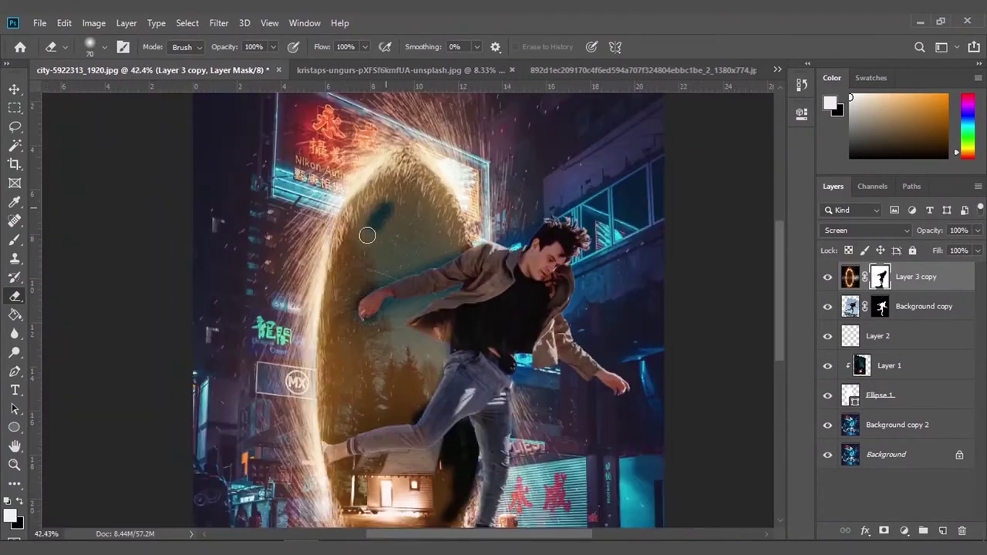
{"action": "mouse_move", "coordinate": [385, 203]}
{"action": "left_mouse_down"}
{"action": "mouse_move", "coordinate": [351, 463]}
{"action": "mouse_move", "coordinate": [353, 290]}
{"action": "left_mouse_up"}
{"action": "scroll", "coordinate": [353, 291], "scroll_direction": "down", "scroll_amount": 3}
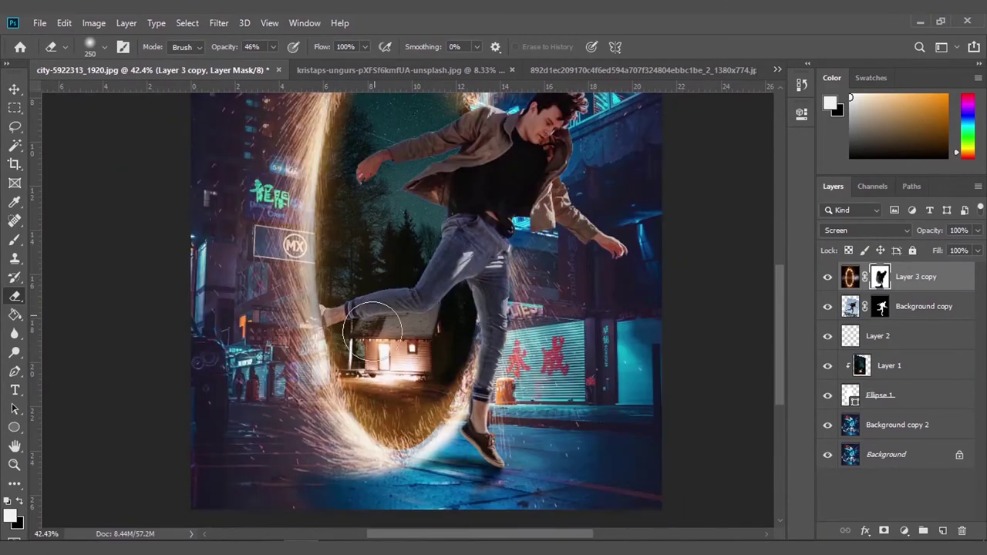
{"action": "scroll", "coordinate": [386, 348], "scroll_direction": "up", "scroll_amount": 2}
{"action": "key", "text": "]"}
{"action": "key", "text": "]"}
{"action": "key", "text": "]"}
{"action": "scroll", "coordinate": [336, 355], "scroll_direction": "down", "scroll_amount": 3}
{"action": "scroll", "coordinate": [417, 301], "scroll_direction": "up", "scroll_amount": 2}
{"action": "left_click", "coordinate": [850, 276]}
Step: Duplicate the masked ring layer at 93% opacity for extra glow
{"action": "key", "text": "v"}
{"action": "key", "text": "ctrl+j"}
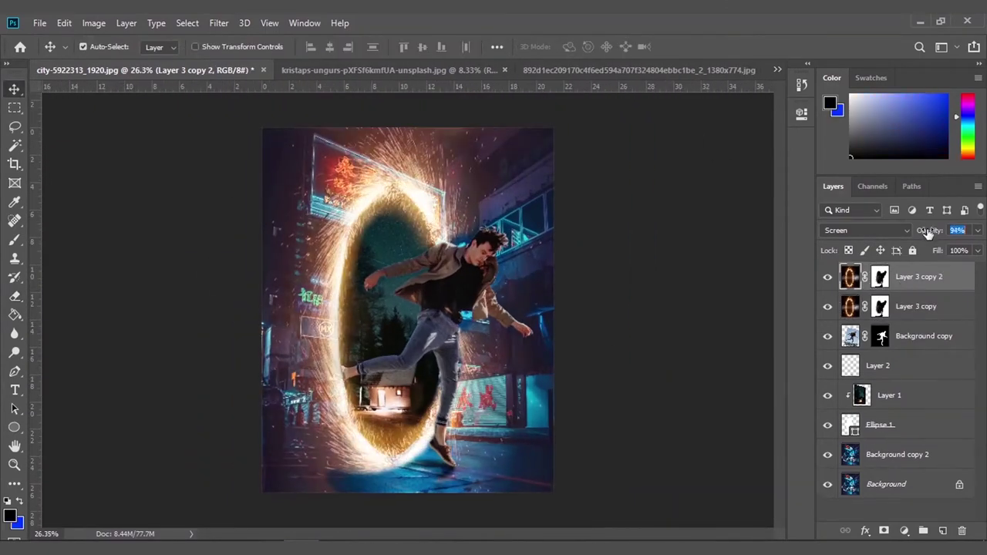
{"action": "key", "text": "9"}
{"action": "key", "text": "3"}
Step: Paint black on the ring copy's mask to tone down the lower-left glow
{"action": "key", "text": "b"}
{"action": "scroll", "coordinate": [270, 502], "scroll_direction": "up", "scroll_amount": 2}
{"action": "key", "text": "x"}
{"action": "scroll", "coordinate": [315, 399], "scroll_direction": "up", "scroll_amount": 1}
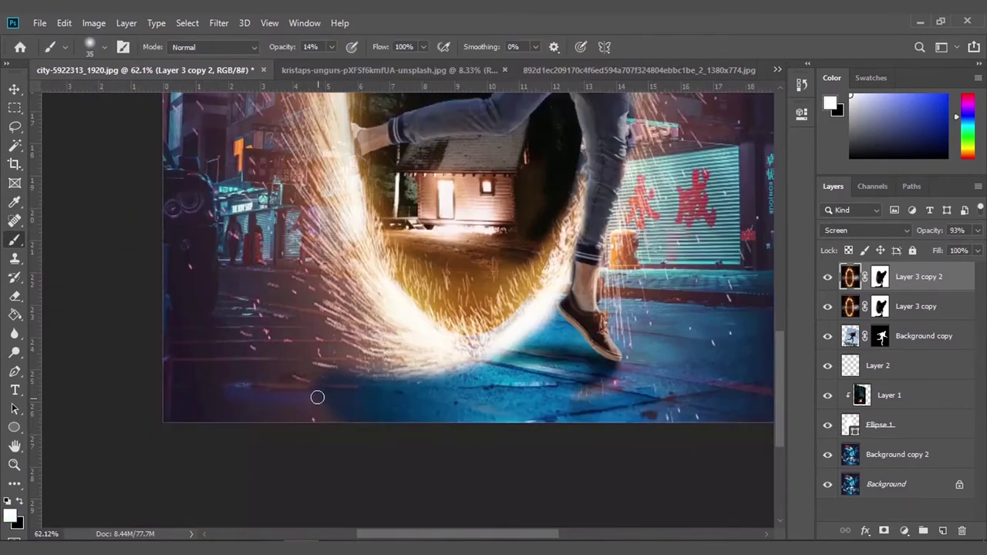
{"action": "key", "text": "ctrl+backslash"}
{"action": "key", "text": "x"}
{"action": "left_click_drag", "start_coordinate": [332, 431], "coordinate": [202, 437]}
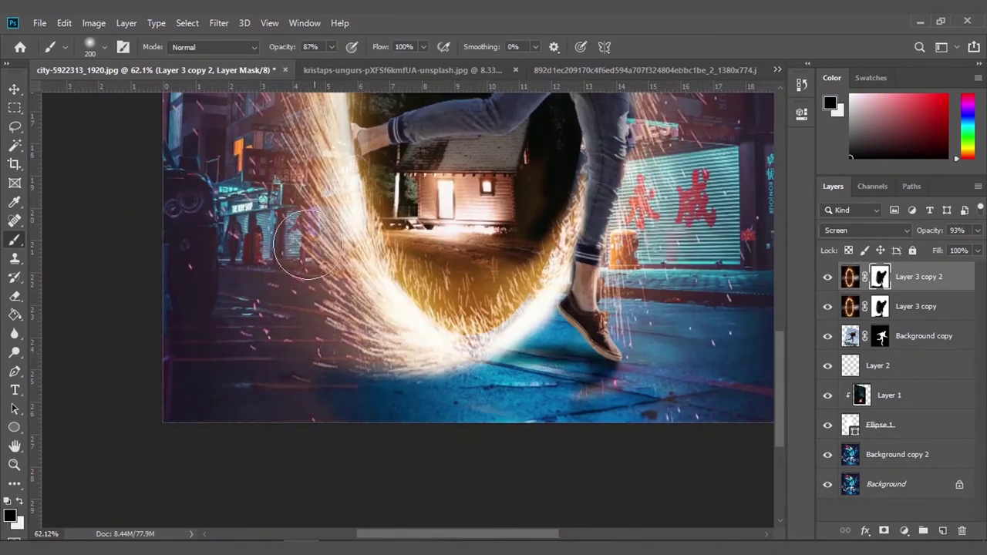
{"action": "key", "text": "alt+bracketleft"}
{"action": "key", "text": "v"}
{"action": "scroll", "coordinate": [468, 254], "scroll_direction": "down", "scroll_amount": 3}
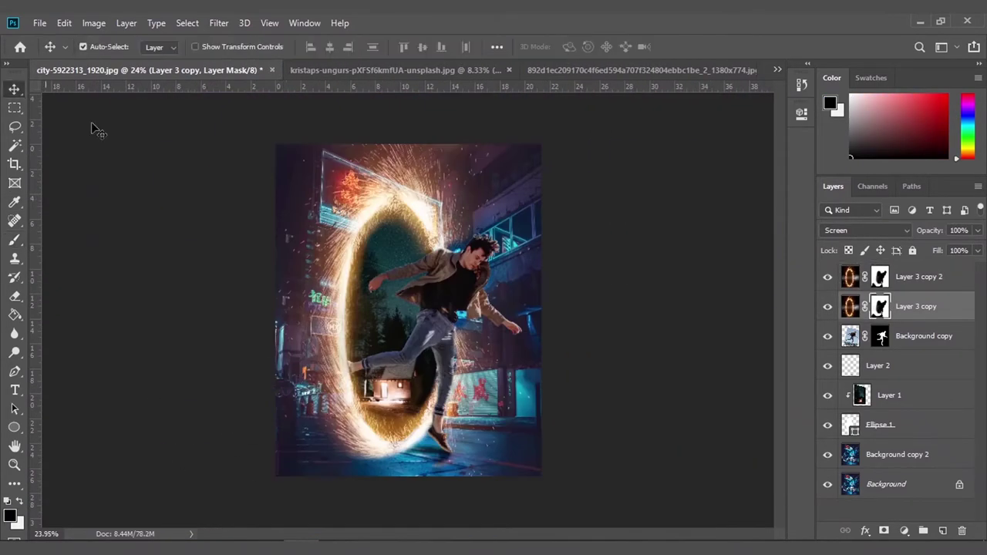
{"action": "scroll", "coordinate": [416, 232], "scroll_direction": "up", "scroll_amount": 3}
Step: Add a Levels adjustment above the man with output levels 6 and 123
{"action": "key", "text": "alt+bracketleft"}
{"action": "left_click", "coordinate": [943, 530]}
{"action": "left_click", "coordinate": [904, 531]}
{"action": "left_click", "coordinate": [903, 343]}
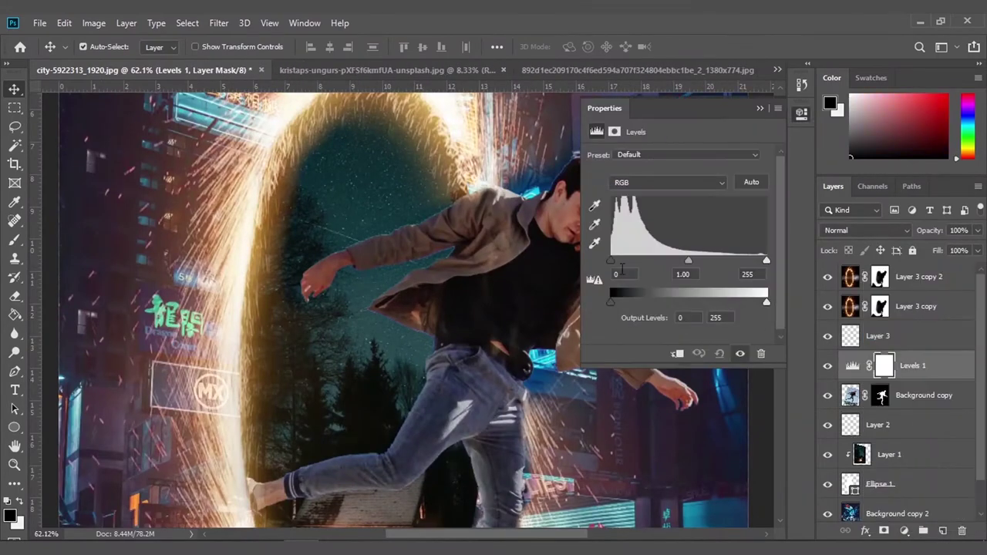
{"action": "left_click_drag", "start_coordinate": [613, 260], "coordinate": [643, 261]}
{"action": "left_click_drag", "start_coordinate": [767, 301], "coordinate": [716, 301]}
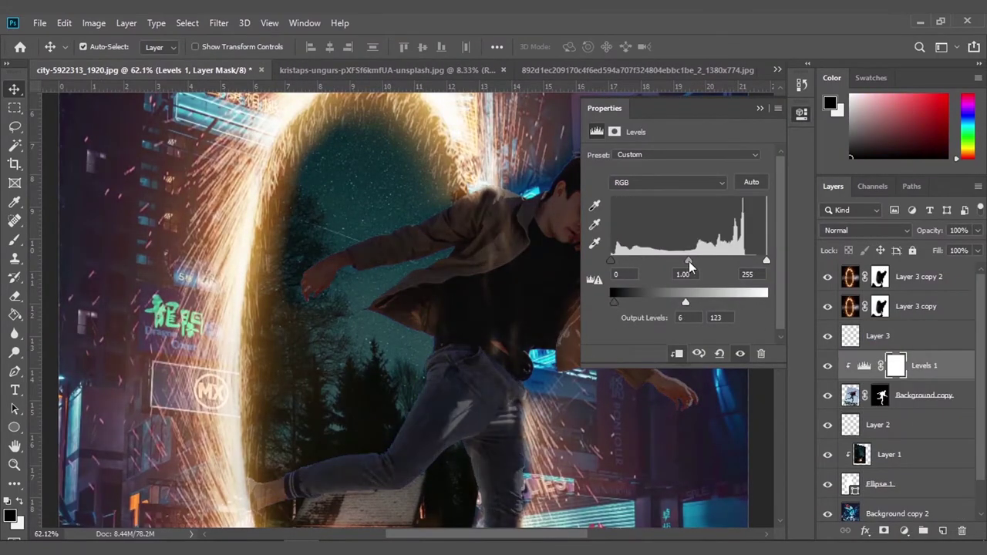
{"action": "left_click", "coordinate": [864, 366]}
{"action": "key", "text": "ctrl+0"}
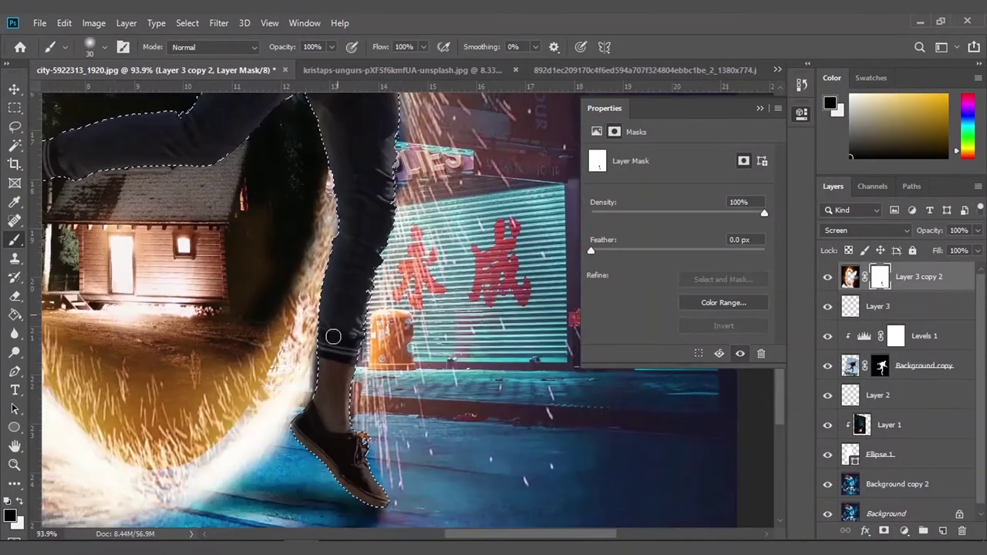
Step: Lasso-select the light patches on the man's trousers for retouching
{"action": "scroll", "coordinate": [325, 256], "scroll_direction": "up", "scroll_amount": 5}
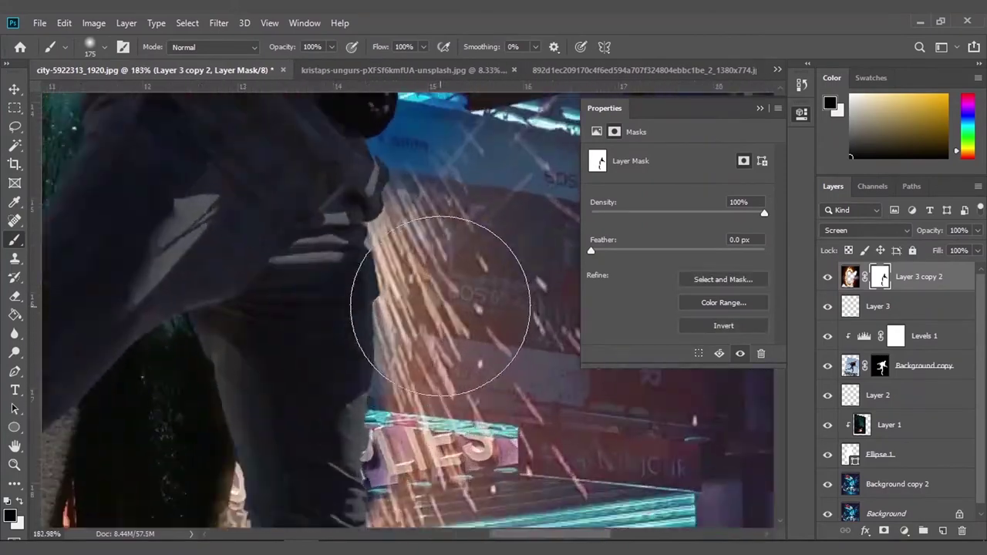
{"action": "key", "text": "l"}
{"action": "left_click_drag", "start_coordinate": [348, 254], "coordinate": [317, 270]}
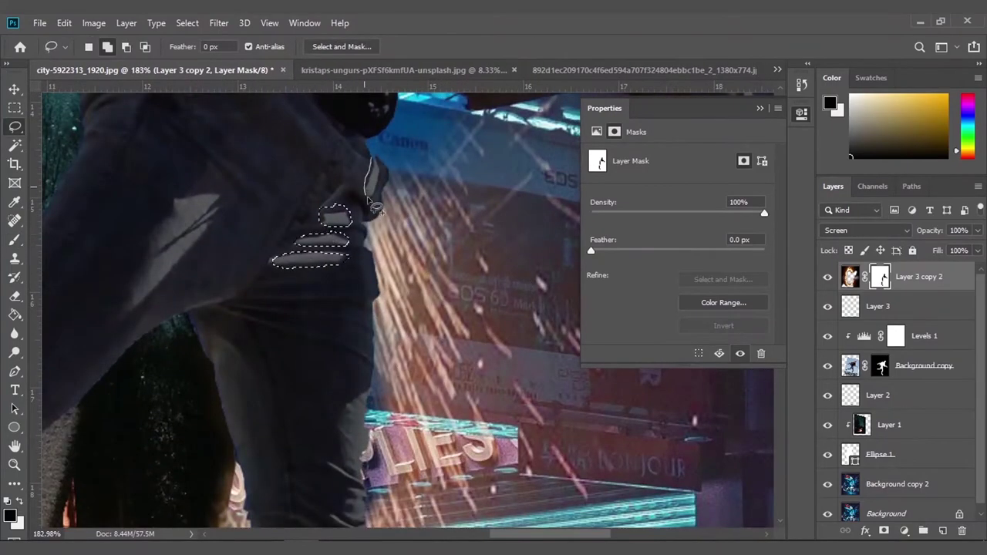
{"action": "left_click_drag", "start_coordinate": [162, 305], "coordinate": [154, 308]}
{"action": "scroll", "coordinate": [231, 254], "scroll_direction": "down", "scroll_amount": 3}
{"action": "key", "text": "s"}
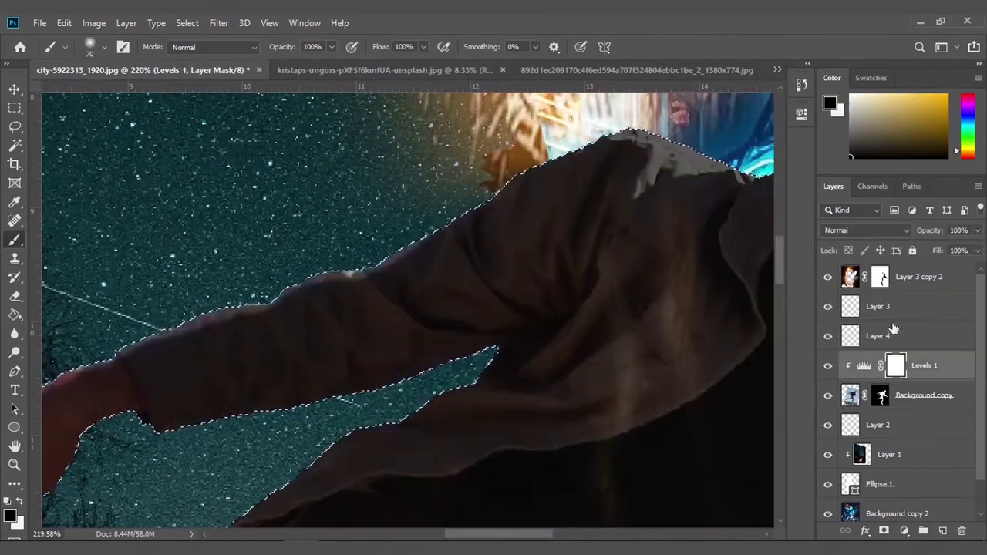
Step: Select the Levels 1 mask to lift darkening along the man's outline
{"action": "left_click", "coordinate": [896, 366]}
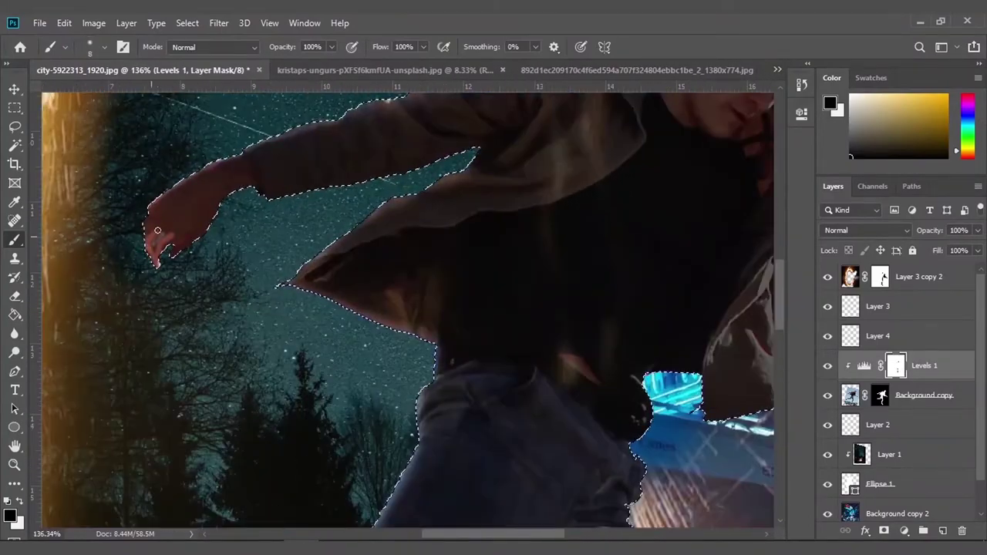
{"action": "scroll", "coordinate": [158, 230], "scroll_direction": "down", "scroll_amount": 1}
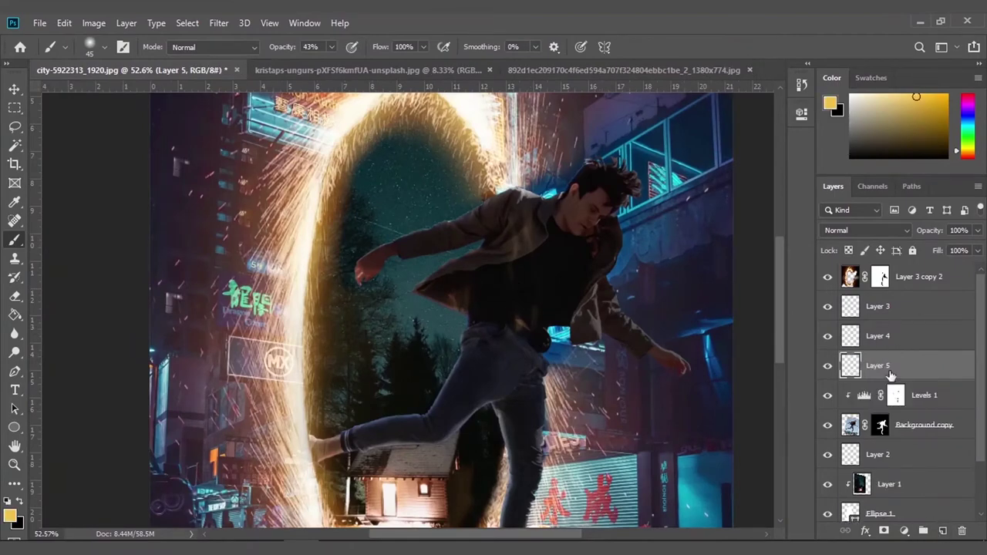
Step: Fill Layer 5 with warm colour, set it to Screen and clip it to the man
{"action": "left_click", "coordinate": [301, 280]}
{"action": "left_click", "coordinate": [838, 228]}
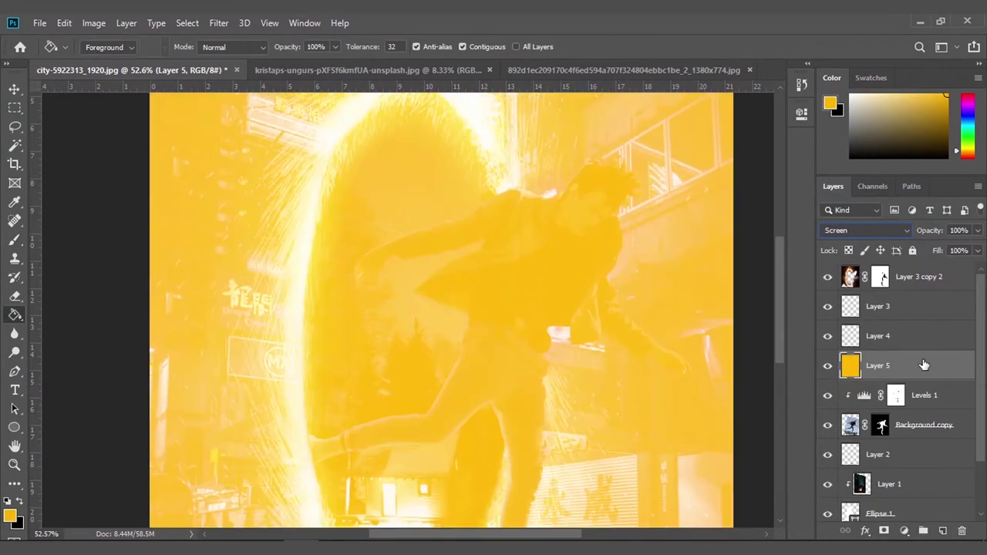
{"action": "left_click", "coordinate": [902, 381], "text": "alt"}
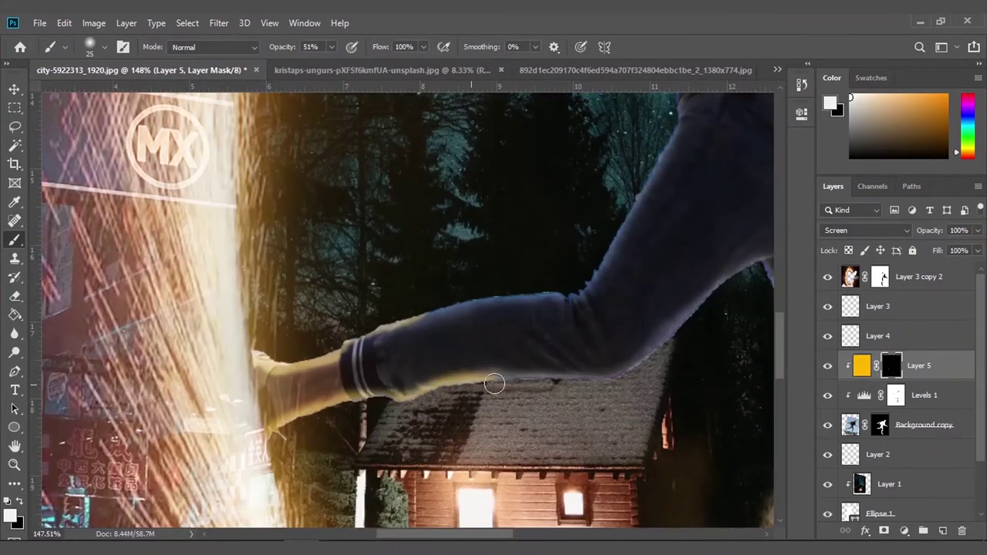
{"action": "scroll", "coordinate": [610, 348], "scroll_direction": "down", "scroll_amount": 10}
{"action": "scroll", "coordinate": [578, 282], "scroll_direction": "right", "scroll_amount": 5}
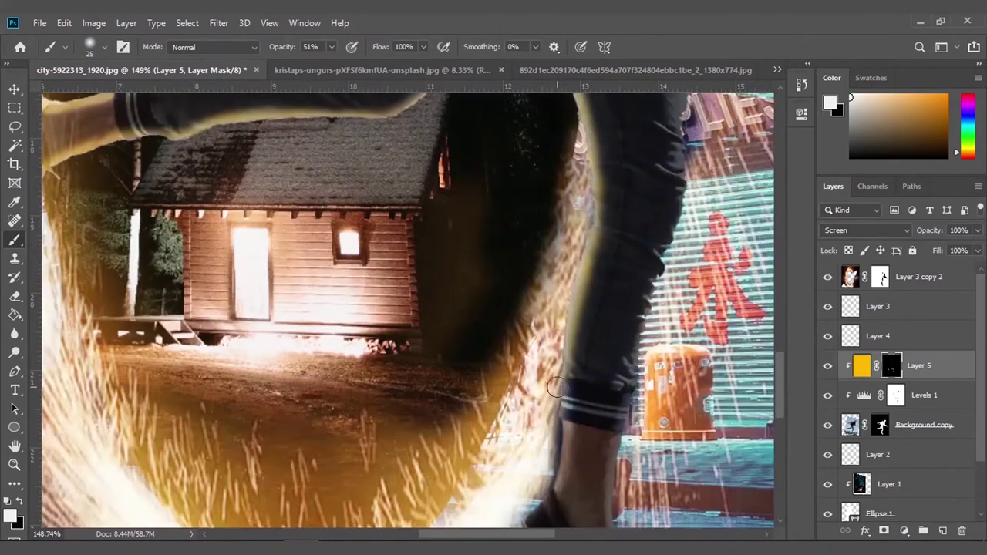
{"action": "scroll", "coordinate": [565, 259], "scroll_direction": "up", "scroll_amount": 10}
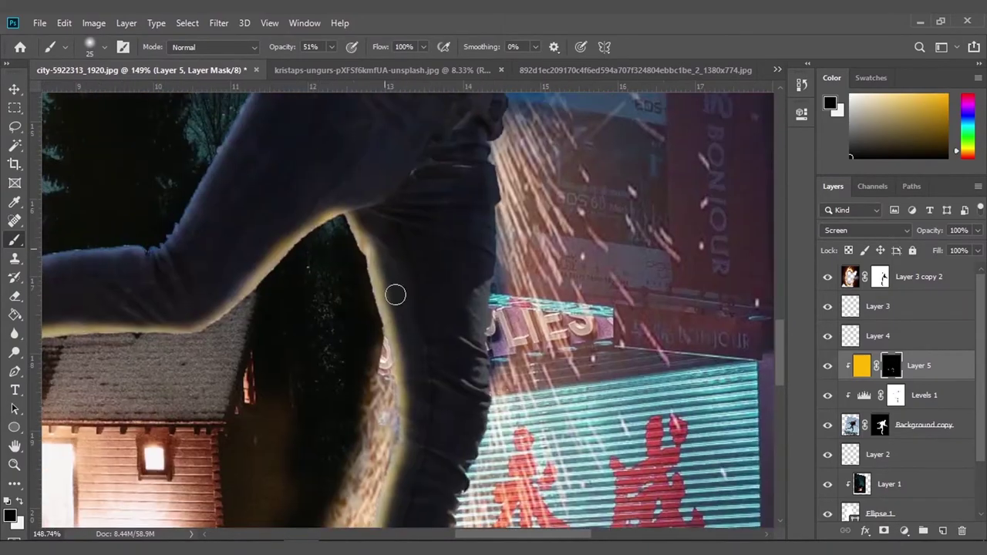
Step: Paint the warm rim light along the jacket and arm edges
{"action": "key", "text": "x"}
{"action": "scroll", "coordinate": [187, 380], "scroll_direction": "up", "scroll_amount": 5}
{"action": "scroll", "coordinate": [370, 291], "scroll_direction": "down", "scroll_amount": 5}
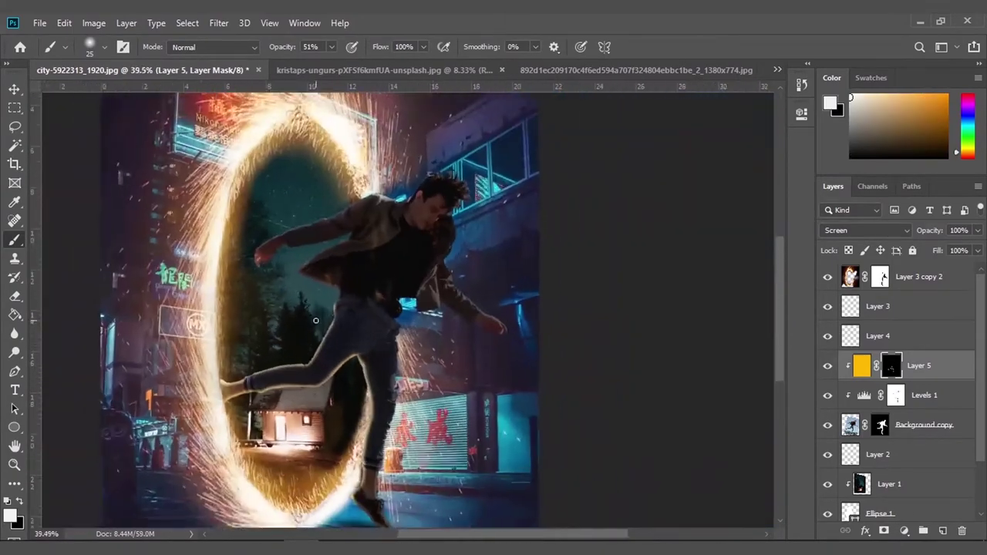
{"action": "scroll", "coordinate": [347, 378], "scroll_direction": "up", "scroll_amount": 4}
{"action": "scroll", "coordinate": [344, 298], "scroll_direction": "up", "scroll_amount": 4}
{"action": "left_click_drag", "start_coordinate": [417, 264], "coordinate": [360, 292]}
{"action": "key", "text": "x"}
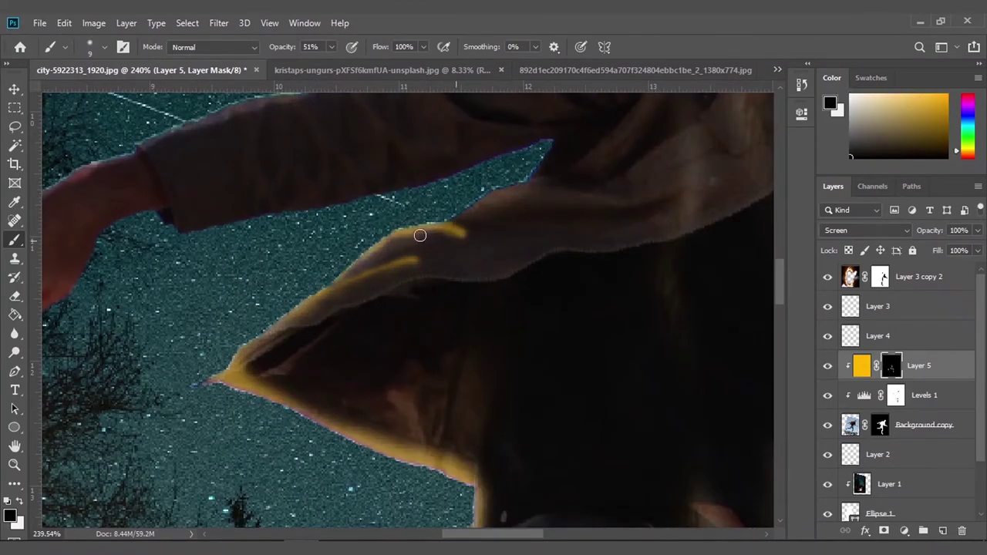
{"action": "scroll", "coordinate": [458, 208], "scroll_direction": "down", "scroll_amount": 2}
{"action": "left_click_drag", "start_coordinate": [456, 205], "coordinate": [267, 260]}
Step: Correct the rim-light mask in black with a larger, lower-opacity brush
{"action": "scroll", "coordinate": [267, 260], "scroll_direction": "down", "scroll_amount": 4}
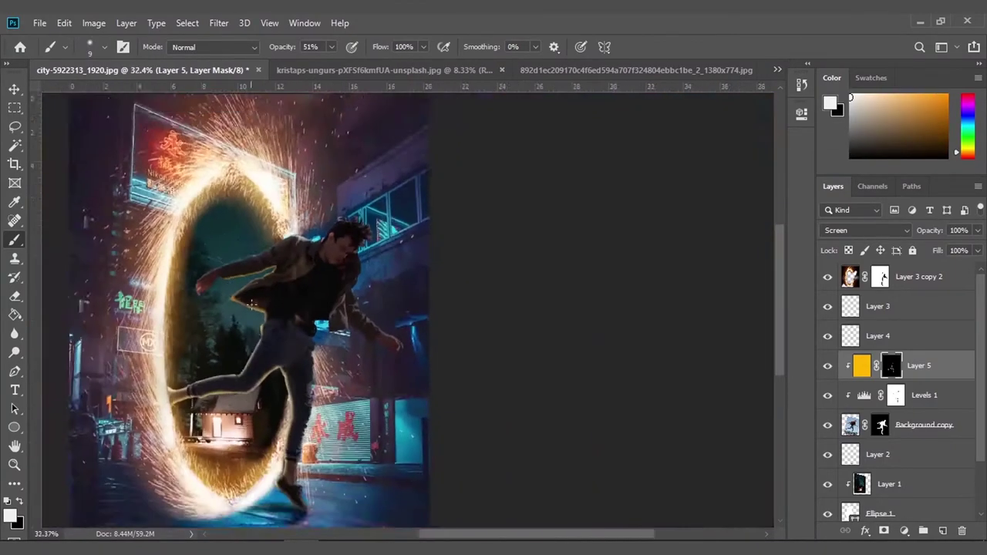
{"action": "scroll", "coordinate": [412, 242], "scroll_direction": "up", "scroll_amount": 4}
{"action": "scroll", "coordinate": [412, 242], "scroll_direction": "up", "scroll_amount": 1}
{"action": "scroll", "coordinate": [463, 202], "scroll_direction": "up", "scroll_amount": 1}
{"action": "scroll", "coordinate": [524, 173], "scroll_direction": "up", "scroll_amount": 1}
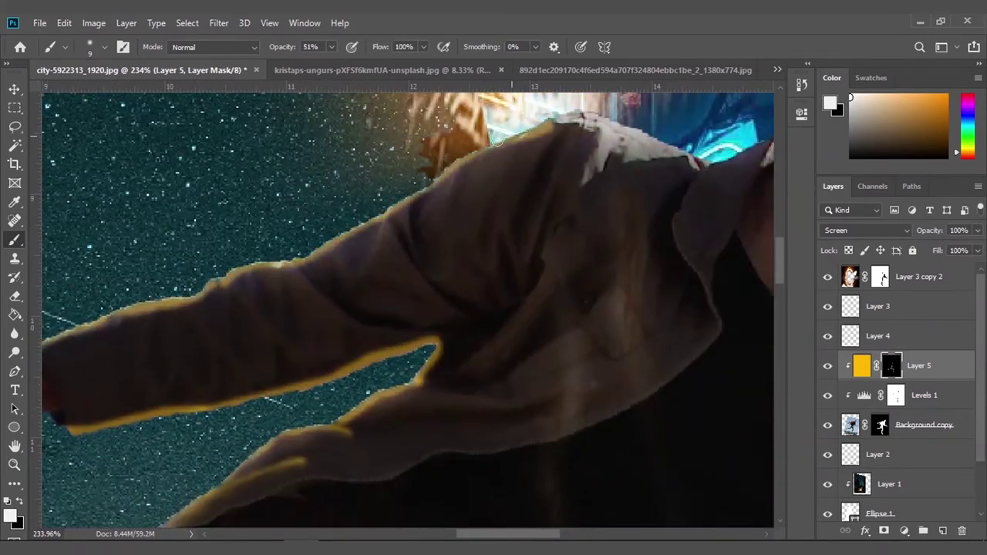
{"action": "scroll", "coordinate": [563, 159], "scroll_direction": "up", "scroll_amount": 1}
{"action": "key", "text": "x"}
{"action": "scroll", "coordinate": [563, 159], "scroll_direction": "down", "scroll_amount": 2}
{"action": "scroll", "coordinate": [558, 178], "scroll_direction": "down", "scroll_amount": 4}
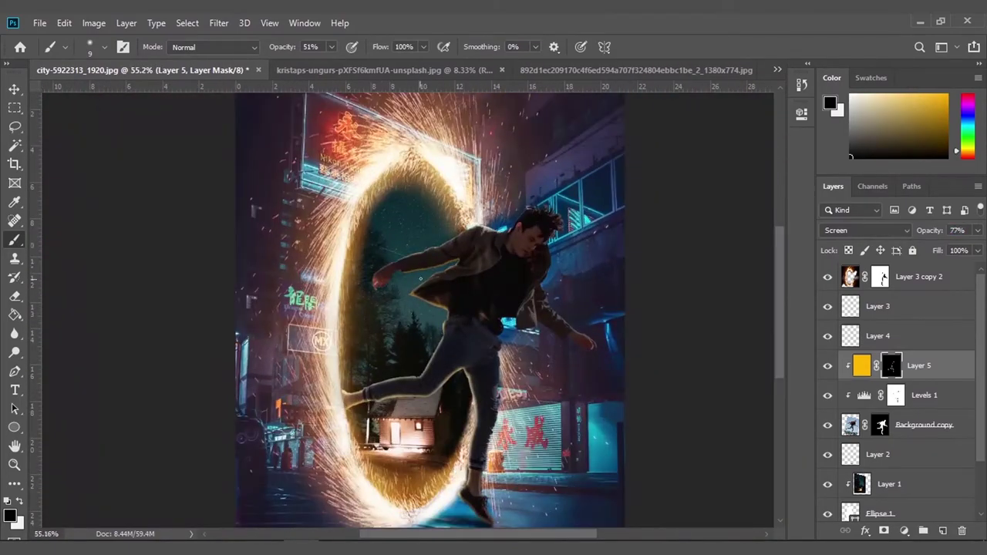
{"action": "scroll", "coordinate": [420, 278], "scroll_direction": "up", "scroll_amount": 5}
{"action": "key", "text": "bracketright"}
{"action": "key", "text": "bracketright"}
{"action": "key", "text": "bracketright"}
{"action": "key", "text": "x"}
Step: Switch to white and lower the brush opacity and flow for softer rim strokes
{"action": "key", "text": "1"}
{"action": "key", "text": "1"}
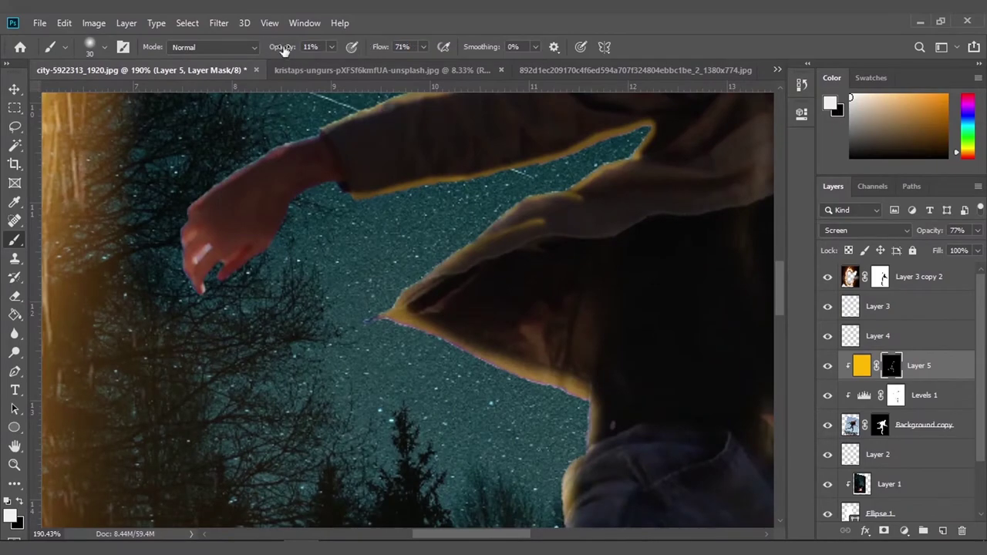
{"action": "scroll", "coordinate": [532, 214], "scroll_direction": "down", "scroll_amount": 5}
{"action": "scroll", "coordinate": [532, 214], "scroll_direction": "up", "scroll_amount": 6}
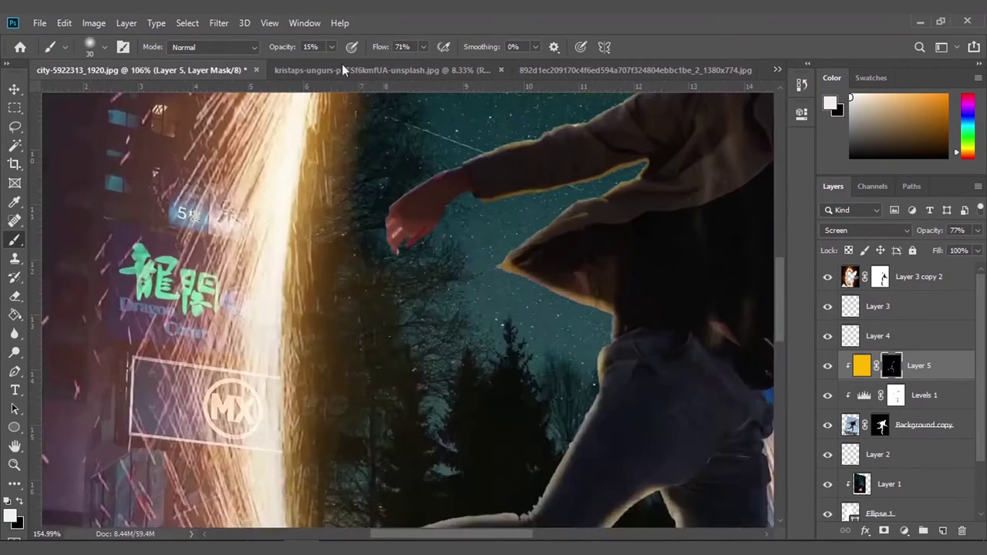
{"action": "scroll", "coordinate": [532, 214], "scroll_direction": "down", "scroll_amount": 2}
{"action": "key", "text": "0"}
{"action": "key", "text": "8"}
{"action": "key", "text": "shift+2"}
{"action": "key", "text": "shift+5"}
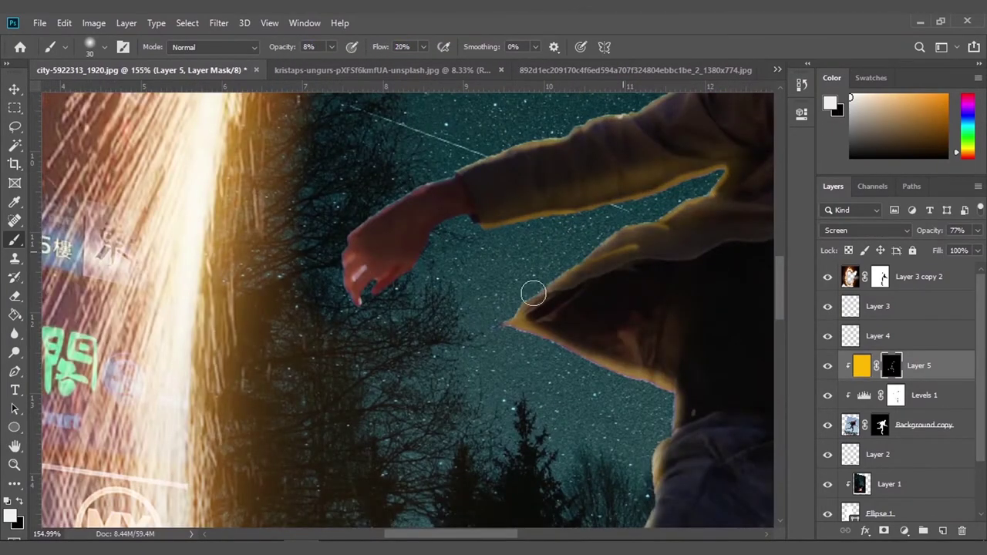
{"action": "scroll", "coordinate": [522, 161], "scroll_direction": "down", "scroll_amount": 4}
{"action": "scroll", "coordinate": [404, 177], "scroll_direction": "up", "scroll_amount": 3}
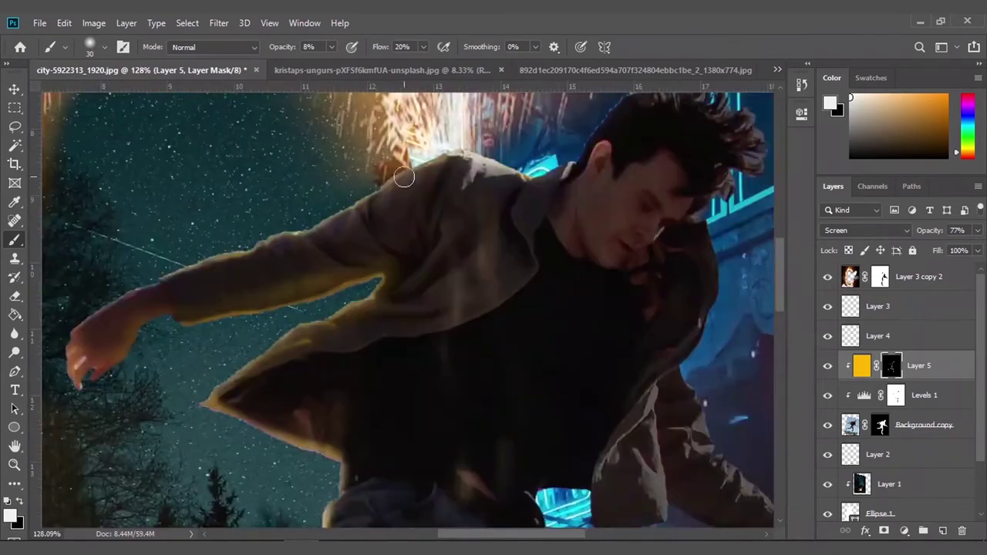
Step: Lower the rim light layer to 56% opacity and review the whole composition
{"action": "key", "text": "ctrl+0"}
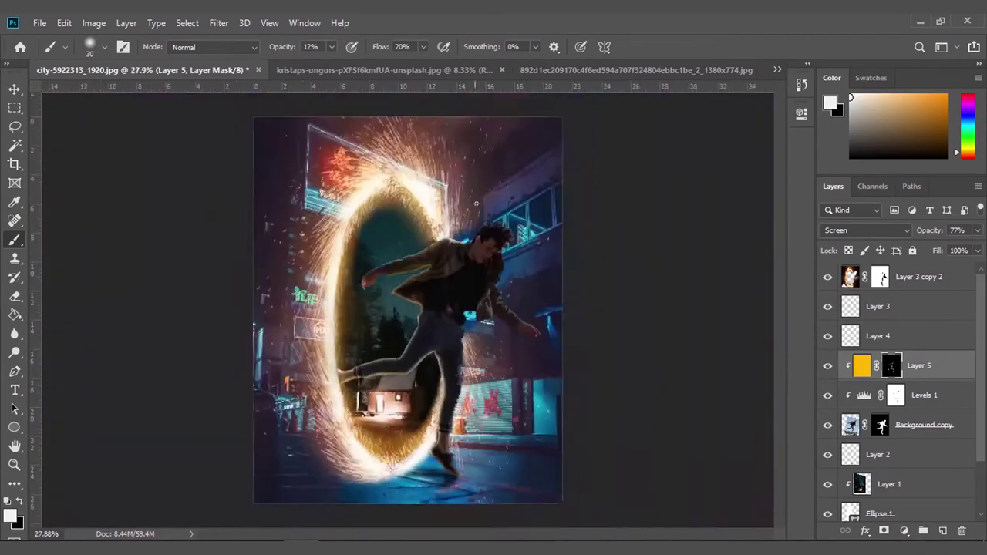
{"action": "scroll", "coordinate": [557, 186], "scroll_direction": "up", "scroll_amount": 5, "text": "alt"}
{"action": "scroll", "coordinate": [463, 336], "scroll_direction": "down", "scroll_amount": 3}
{"action": "scroll", "coordinate": [457, 341], "scroll_direction": "down", "scroll_amount": 3}
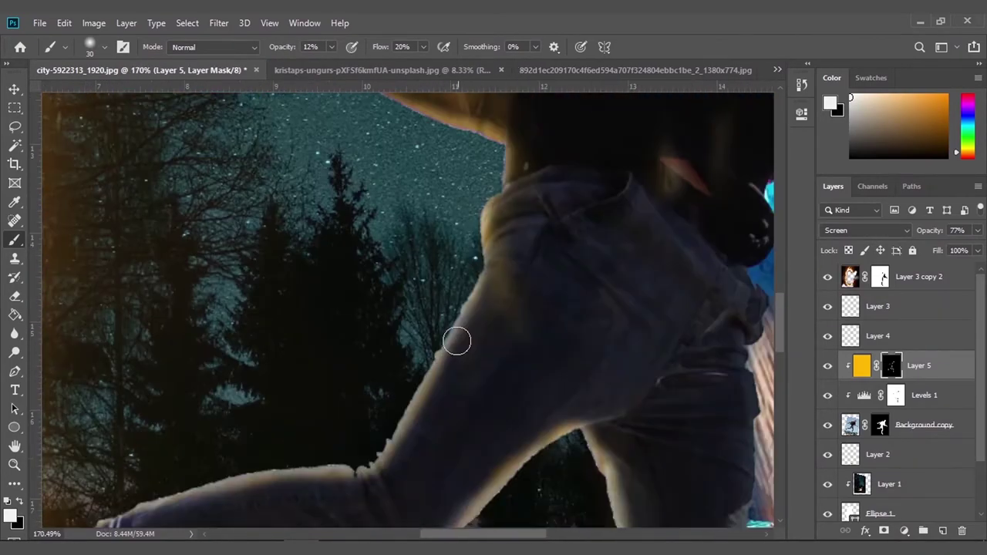
{"action": "scroll", "coordinate": [432, 413], "scroll_direction": "down", "scroll_amount": 3}
{"action": "key", "text": "ctrl+0"}
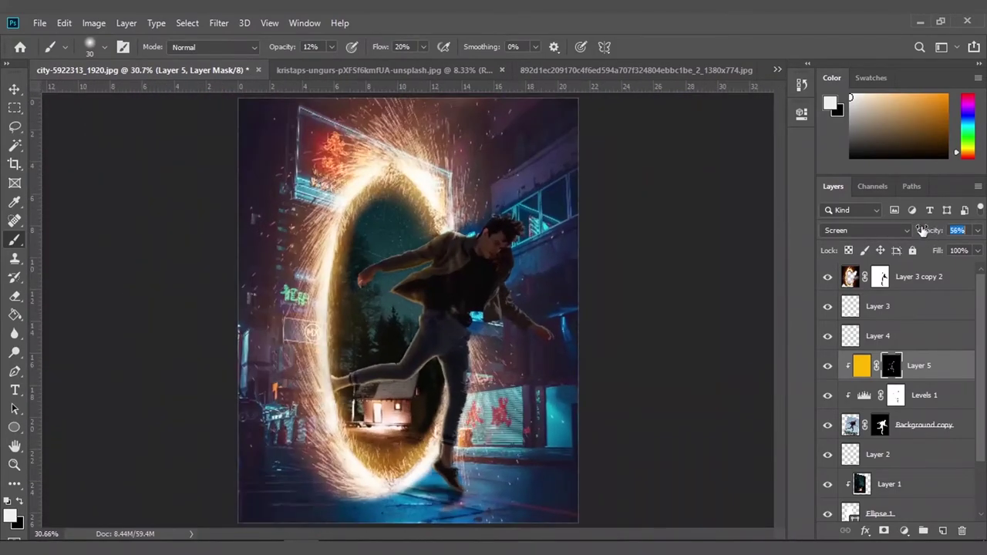
{"action": "scroll", "coordinate": [477, 375], "scroll_direction": "up", "scroll_amount": 3, "text": "alt"}
{"action": "scroll", "coordinate": [477, 375], "scroll_direction": "down", "scroll_amount": 2}
{"action": "key", "text": "ctrl+0"}
{"action": "key", "text": "v"}
{"action": "left_click", "coordinate": [340, 194]}
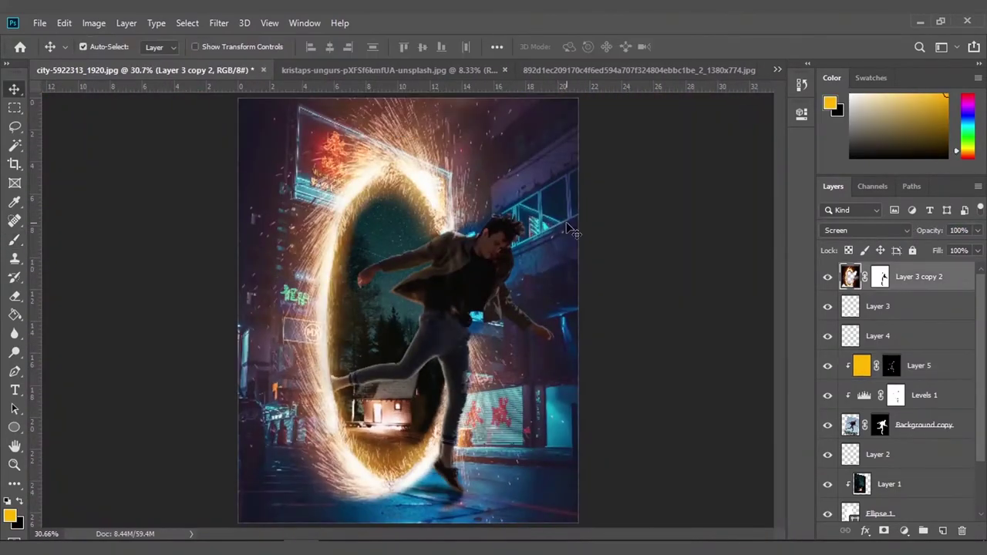
{"action": "left_click", "coordinate": [918, 395]}
Step: Add a cyan Screen-mode layer above Layer 5, clipped to the man, with a black hiding mask
{"action": "left_click", "coordinate": [918, 365]}
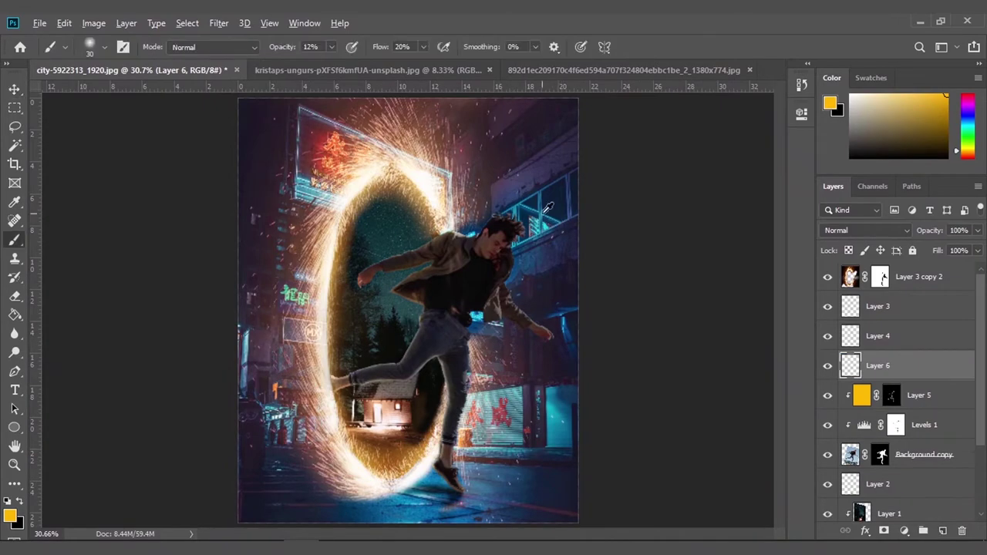
{"action": "key", "text": "alt+BackSpace"}
{"action": "left_click", "coordinate": [866, 230]}
{"action": "left_click", "coordinate": [849, 303]}
{"action": "left_click", "coordinate": [903, 380], "text": "alt"}
{"action": "left_click", "coordinate": [884, 531], "text": "alt"}
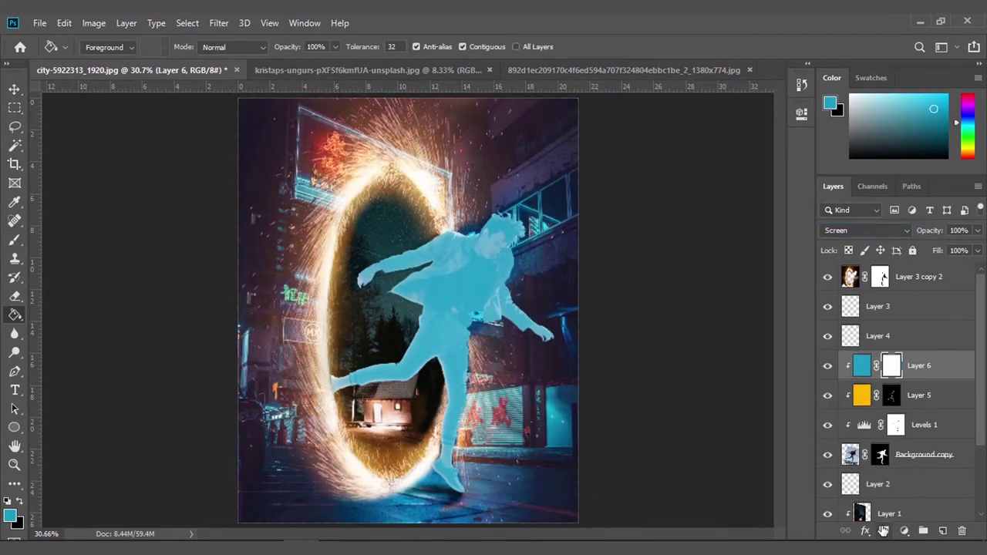
Step: Swap the paint colour between black and white while adjusting the view over the man
{"action": "scroll", "coordinate": [575, 291], "scroll_direction": "up", "scroll_amount": 3, "text": "alt"}
{"action": "scroll", "coordinate": [575, 292], "scroll_direction": "up", "scroll_amount": 3, "text": "alt"}
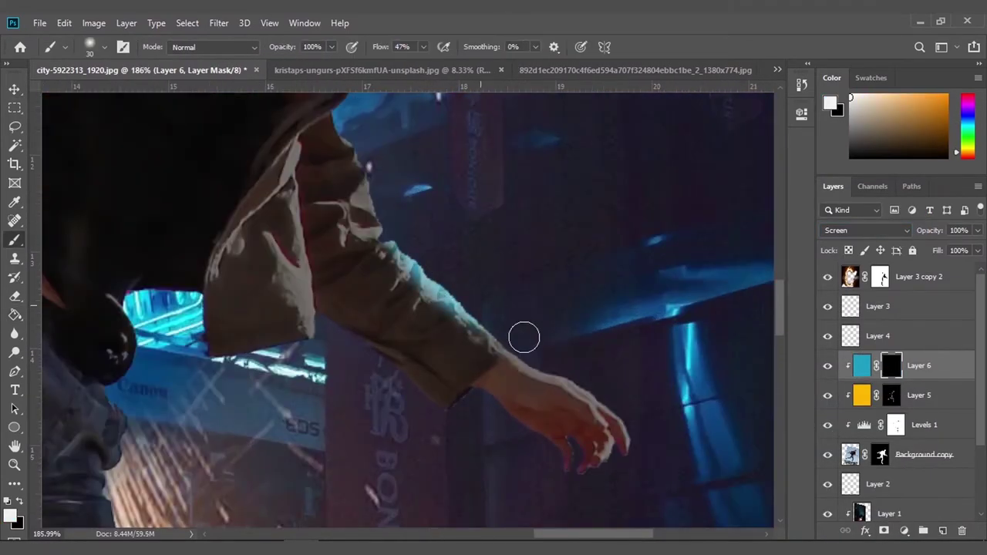
{"action": "scroll", "coordinate": [427, 277], "scroll_direction": "up", "scroll_amount": 1}
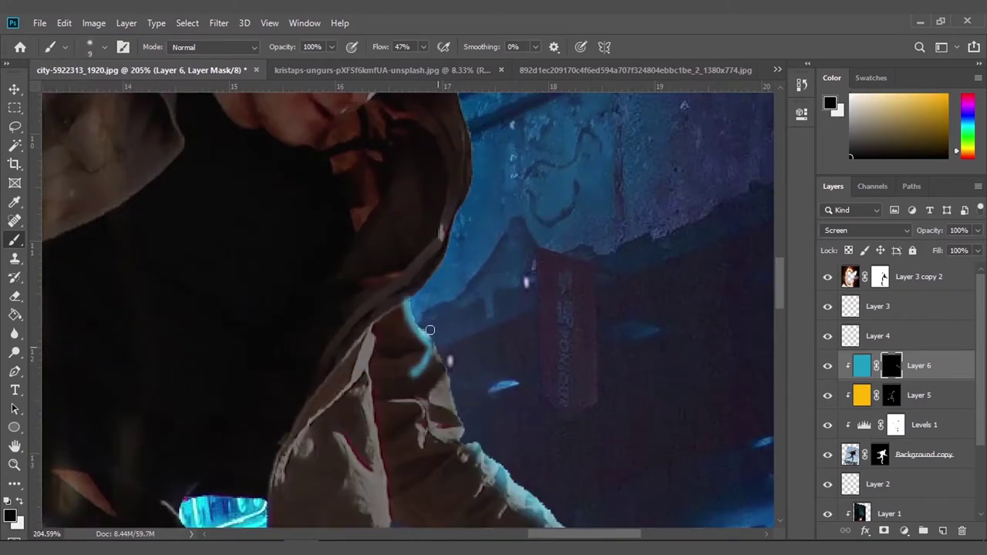
{"action": "scroll", "coordinate": [423, 407], "scroll_direction": "down", "scroll_amount": 1, "text": "alt"}
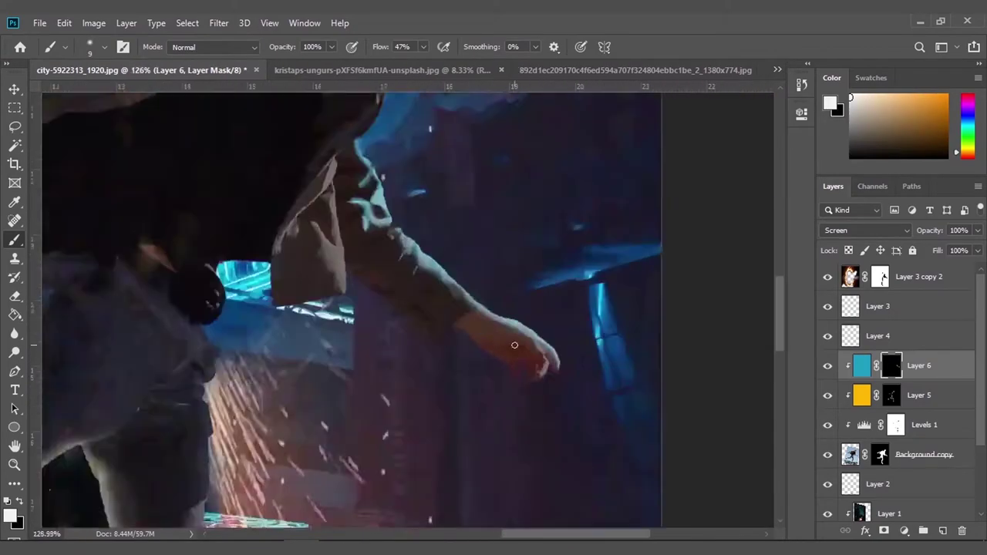
{"action": "key", "text": "x"}
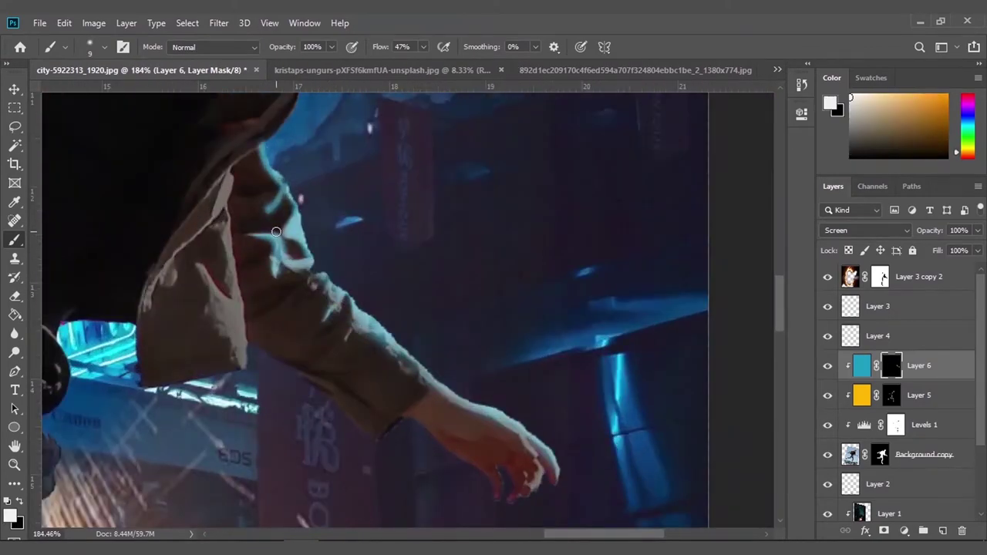
{"action": "scroll", "coordinate": [255, 240], "scroll_direction": "up", "scroll_amount": 2}
{"action": "key", "text": "x"}
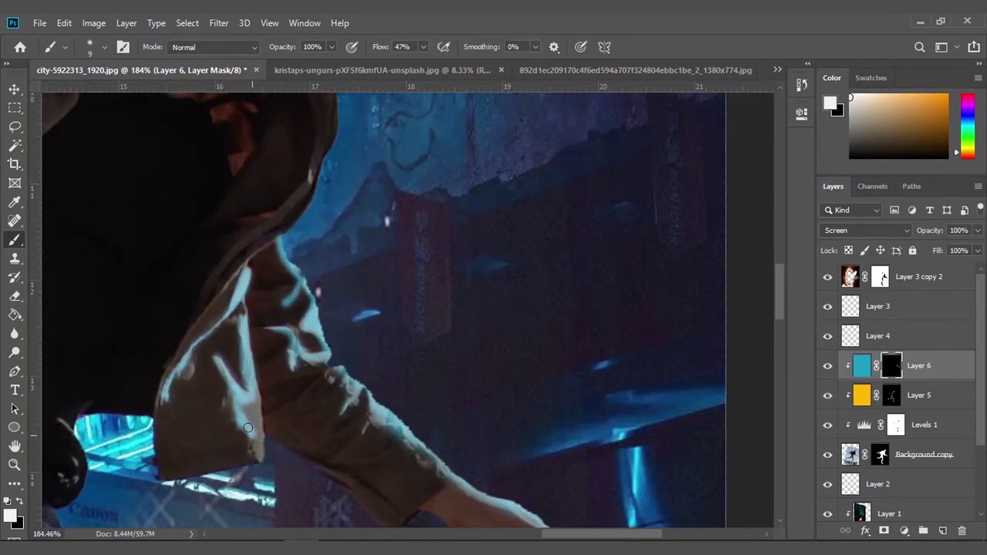
{"action": "scroll", "coordinate": [248, 428], "scroll_direction": "down", "scroll_amount": 5, "text": "alt"}
{"action": "scroll", "coordinate": [607, 318], "scroll_direction": "up", "scroll_amount": 5, "text": "alt"}
{"action": "scroll", "coordinate": [608, 318], "scroll_direction": "down", "scroll_amount": 2, "text": "alt"}
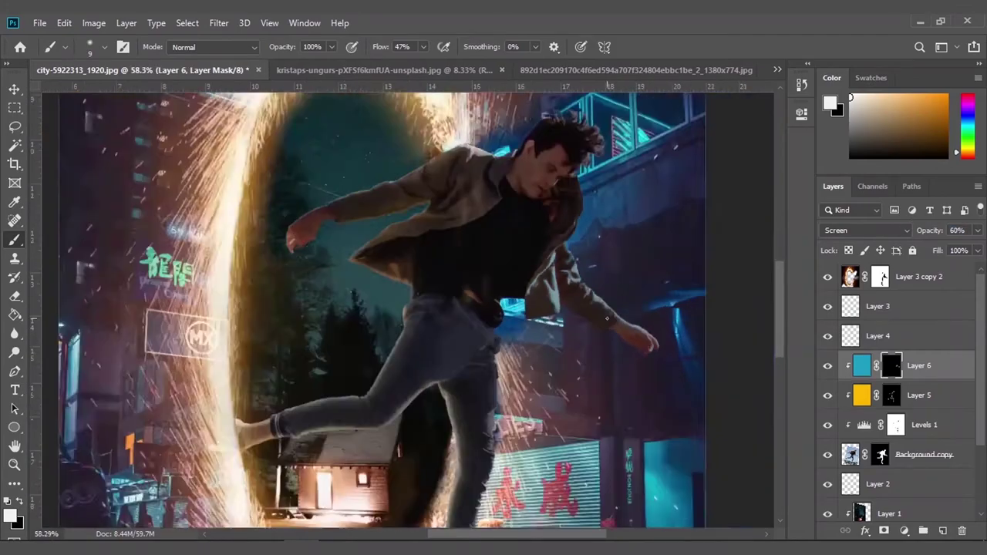
{"action": "scroll", "coordinate": [607, 317], "scroll_direction": "up", "scroll_amount": 3, "text": "alt"}
{"action": "scroll", "coordinate": [527, 320], "scroll_direction": "up", "scroll_amount": 2, "text": "alt"}
{"action": "scroll", "coordinate": [538, 436], "scroll_direction": "down", "scroll_amount": 3}
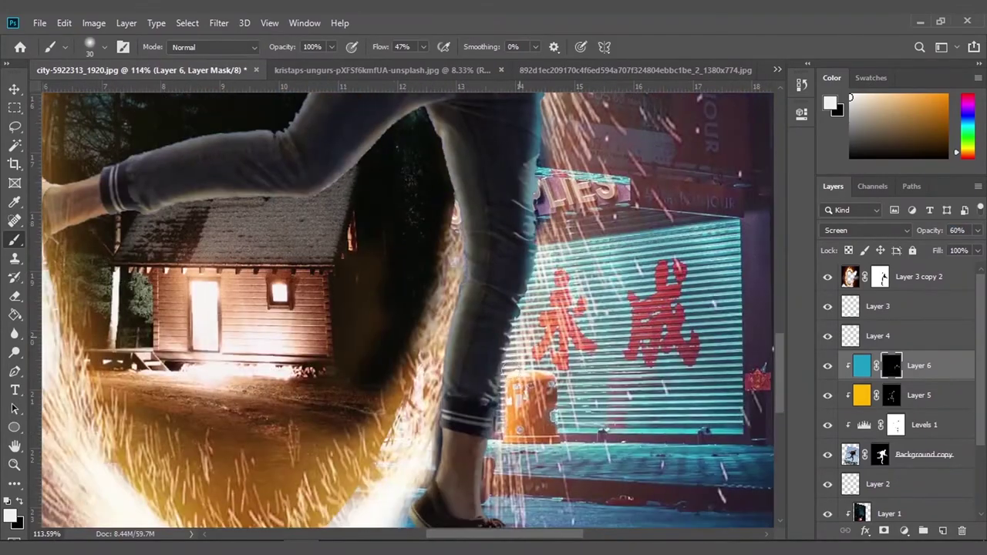
{"action": "scroll", "coordinate": [502, 386], "scroll_direction": "down", "scroll_amount": 2}
{"action": "scroll", "coordinate": [470, 347], "scroll_direction": "down", "scroll_amount": 4, "text": "alt"}
{"action": "scroll", "coordinate": [441, 206], "scroll_direction": "up", "scroll_amount": 6, "text": "alt"}
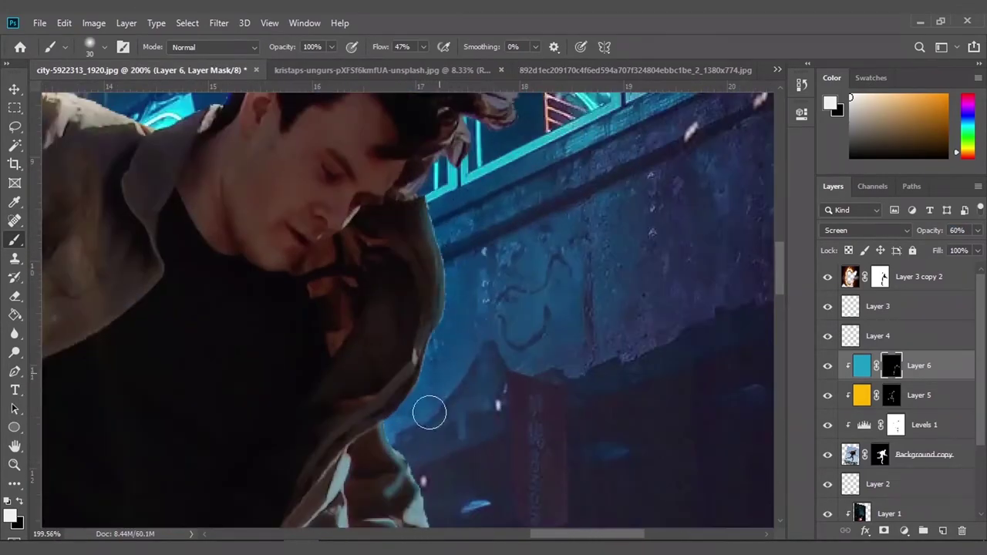
{"action": "scroll", "coordinate": [429, 415], "scroll_direction": "down", "scroll_amount": 2, "text": "alt"}
{"action": "scroll", "coordinate": [437, 276], "scroll_direction": "down", "scroll_amount": 3, "text": "alt"}
{"action": "scroll", "coordinate": [378, 168], "scroll_direction": "up", "scroll_amount": 3, "text": "alt"}
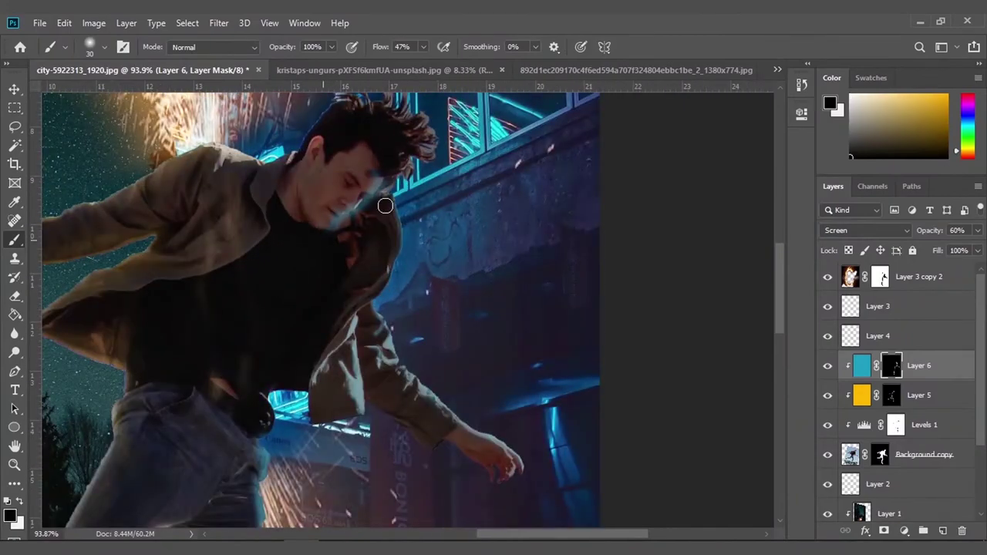
{"action": "scroll", "coordinate": [385, 206], "scroll_direction": "down", "scroll_amount": 3, "text": "alt"}
{"action": "scroll", "coordinate": [432, 263], "scroll_direction": "up", "scroll_amount": 3, "text": "alt"}
Step: Paint warm rim light onto the man's neck on the yellow rim light layer's mask
{"action": "left_click", "coordinate": [436, 266], "text": "ctrl"}
{"action": "left_click_drag", "start_coordinate": [440, 271], "coordinate": [433, 259]}
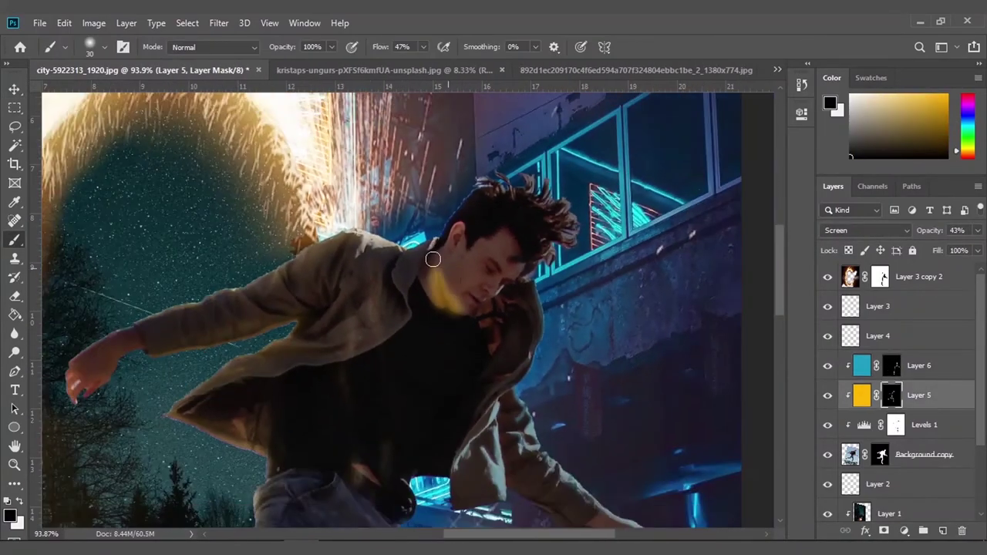
{"action": "scroll", "coordinate": [450, 283], "scroll_direction": "down", "scroll_amount": 4, "text": "alt"}
{"action": "scroll", "coordinate": [450, 284], "scroll_direction": "down", "scroll_amount": 1, "text": "alt"}
{"action": "key", "text": "v"}
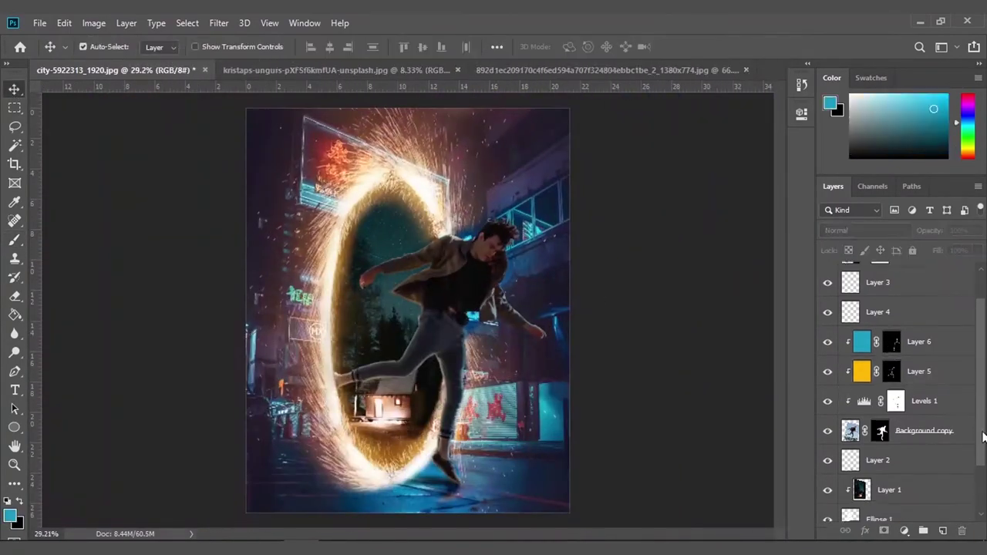
{"action": "scroll", "coordinate": [901, 374], "scroll_direction": "down", "scroll_amount": 3}
{"action": "left_click", "coordinate": [902, 329]}
{"action": "left_click", "coordinate": [955, 231]}
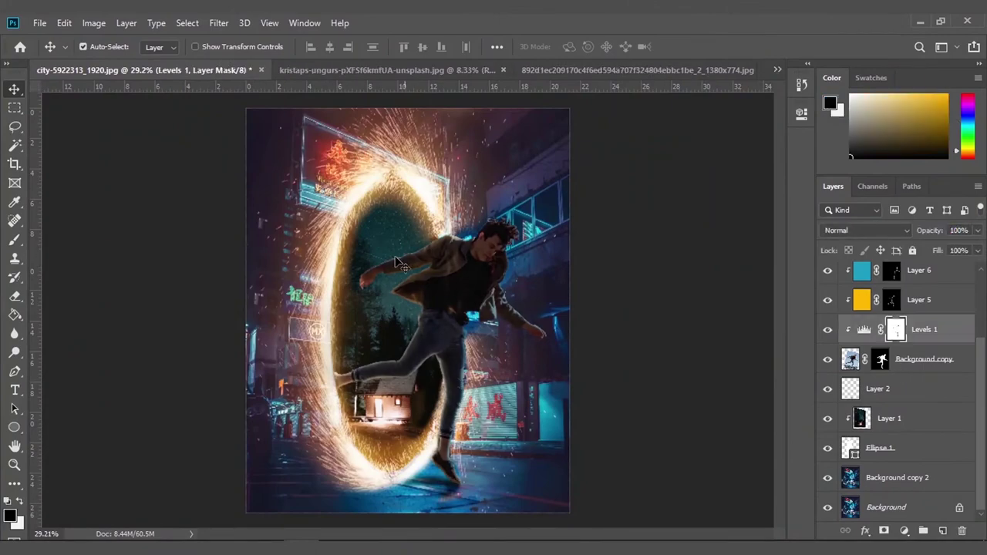
{"action": "scroll", "coordinate": [398, 263], "scroll_direction": "up", "scroll_amount": 5, "text": "alt"}
{"action": "key", "text": "b"}
{"action": "scroll", "coordinate": [454, 234], "scroll_direction": "down", "scroll_amount": 2, "text": "alt"}
{"action": "scroll", "coordinate": [474, 149], "scroll_direction": "up", "scroll_amount": 1, "text": "alt"}
Step: On the cyan layer's mask, paint black and white to edge the hair and shoulder
{"action": "left_click", "coordinate": [474, 149], "text": "ctrl"}
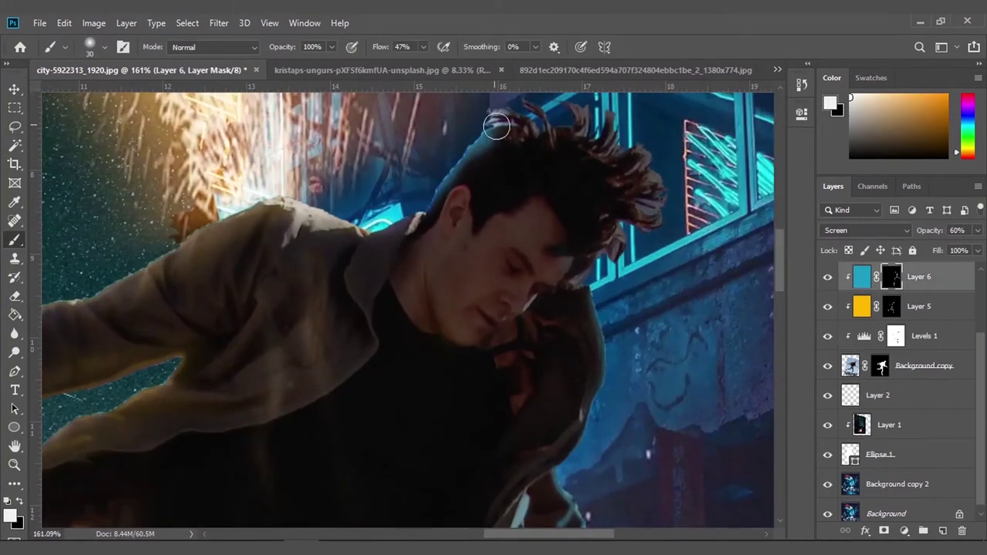
{"action": "scroll", "coordinate": [540, 142], "scroll_direction": "right", "scroll_amount": 2}
{"action": "scroll", "coordinate": [540, 143], "scroll_direction": "up", "scroll_amount": 1}
{"action": "scroll", "coordinate": [600, 223], "scroll_direction": "down", "scroll_amount": 3, "text": "alt"}
{"action": "scroll", "coordinate": [589, 276], "scroll_direction": "up", "scroll_amount": 4, "text": "alt"}
{"action": "key", "text": "x"}
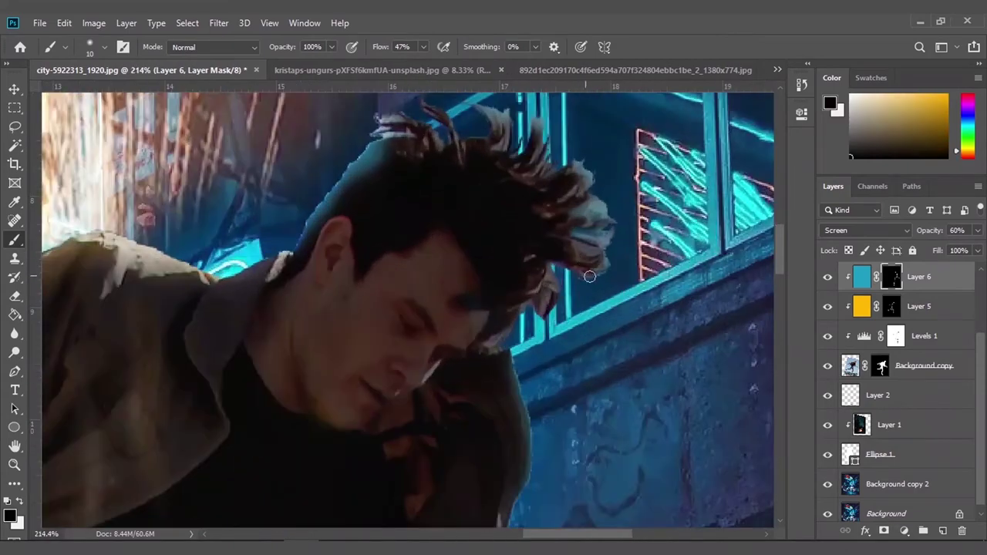
{"action": "scroll", "coordinate": [390, 154], "scroll_direction": "down", "scroll_amount": 1, "text": "alt"}
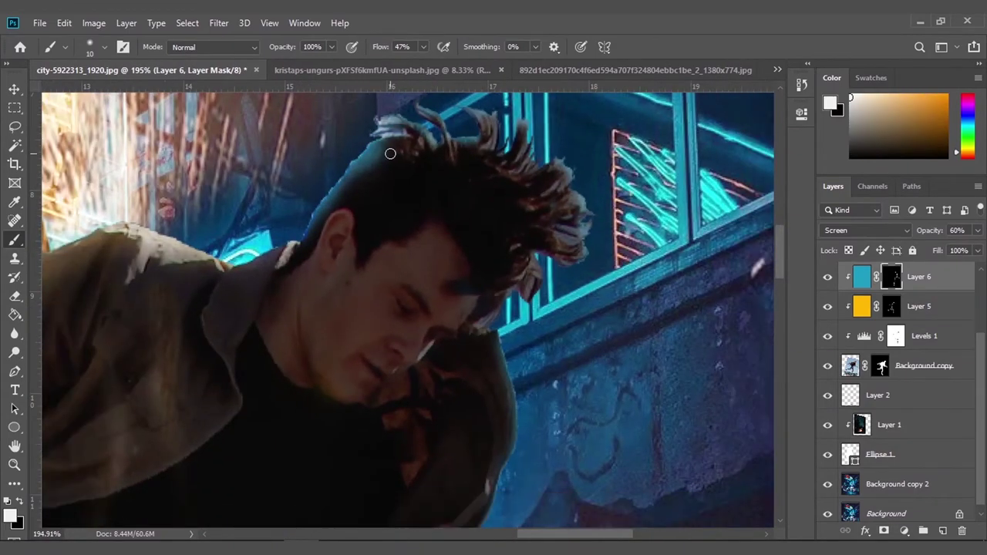
{"action": "key", "text": "x"}
{"action": "scroll", "coordinate": [376, 156], "scroll_direction": "down", "scroll_amount": 3}
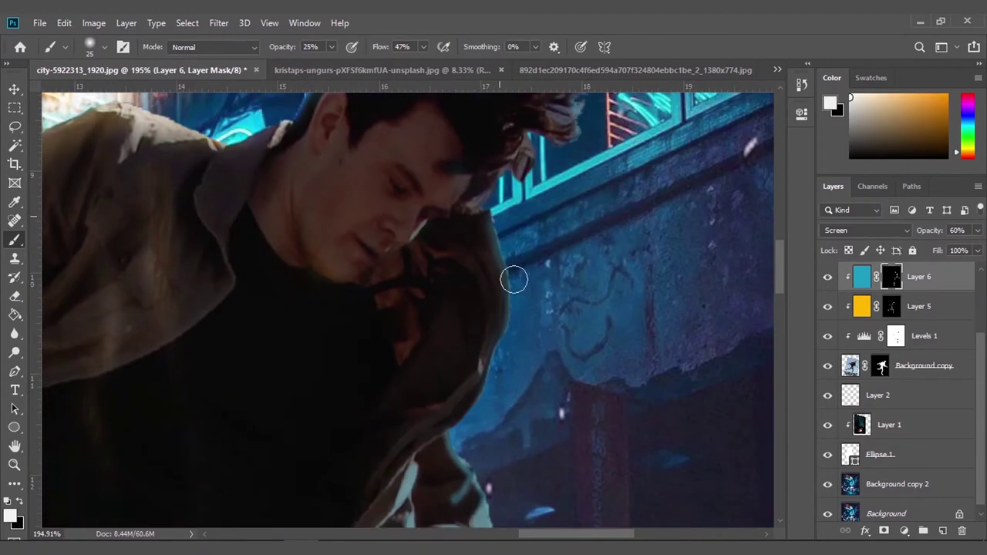
{"action": "scroll", "coordinate": [514, 280], "scroll_direction": "down", "scroll_amount": 2, "text": "alt"}
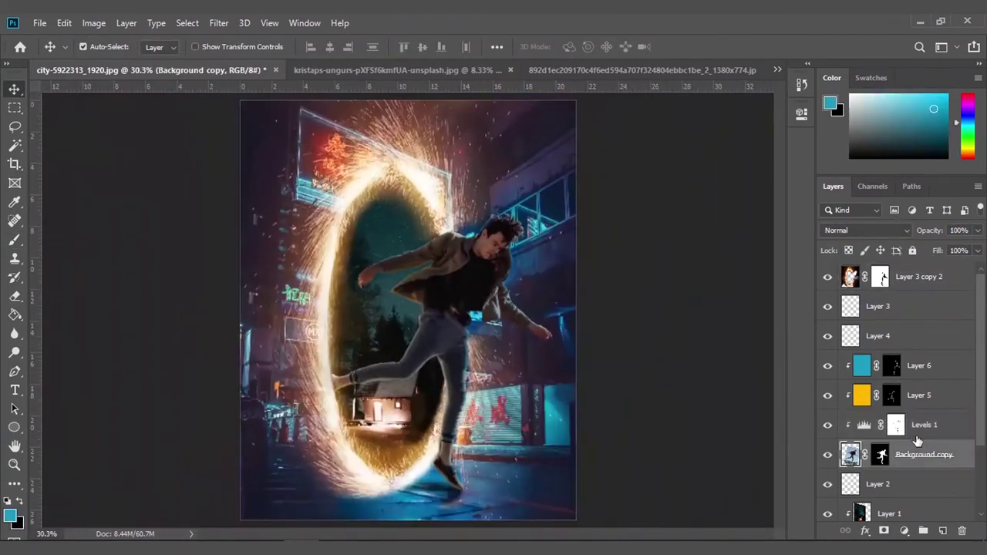
Step: Add a colour adjustment layer and paint soft white fog along the image edges at 60%
{"action": "left_click", "coordinate": [904, 531]}
{"action": "left_click", "coordinate": [895, 348]}
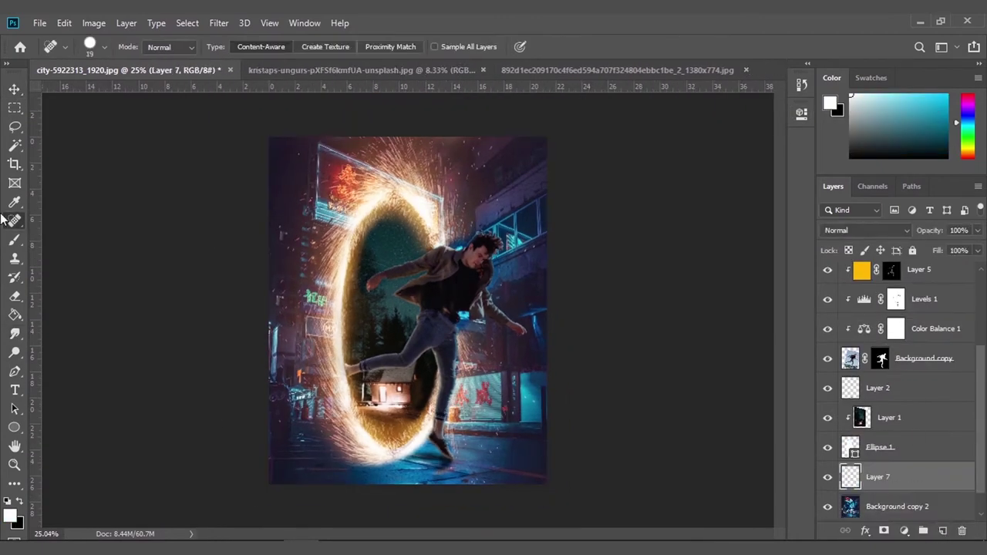
{"action": "left_click", "coordinate": [15, 239]}
{"action": "right_click", "coordinate": [318, 204]}
{"action": "scroll", "coordinate": [540, 370], "scroll_direction": "down", "scroll_amount": 5}
{"action": "scroll", "coordinate": [540, 370], "scroll_direction": "down", "scroll_amount": 5}
{"action": "double_click", "coordinate": [340, 432]}
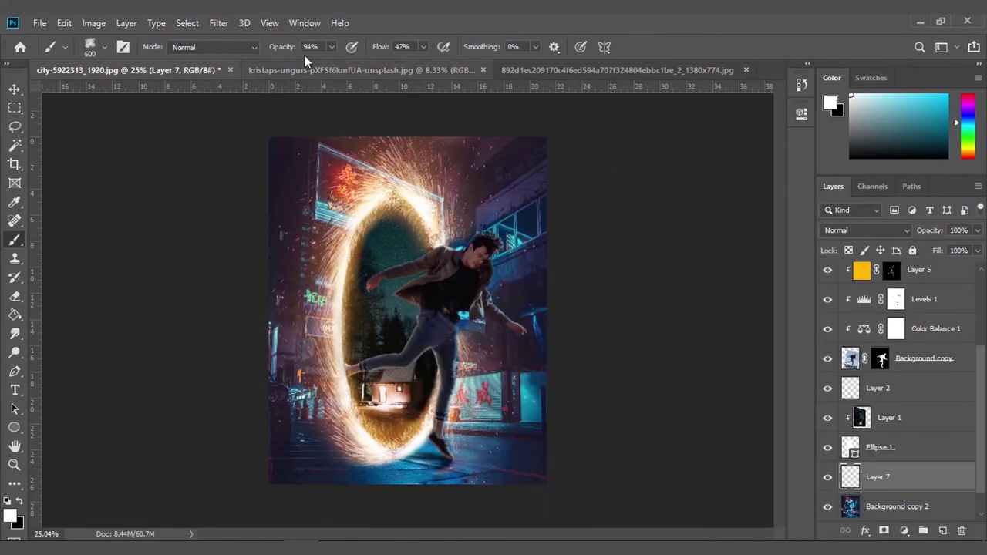
{"action": "key", "text": "6"}
{"action": "left_click_drag", "start_coordinate": [301, 355], "coordinate": [767, 349]}
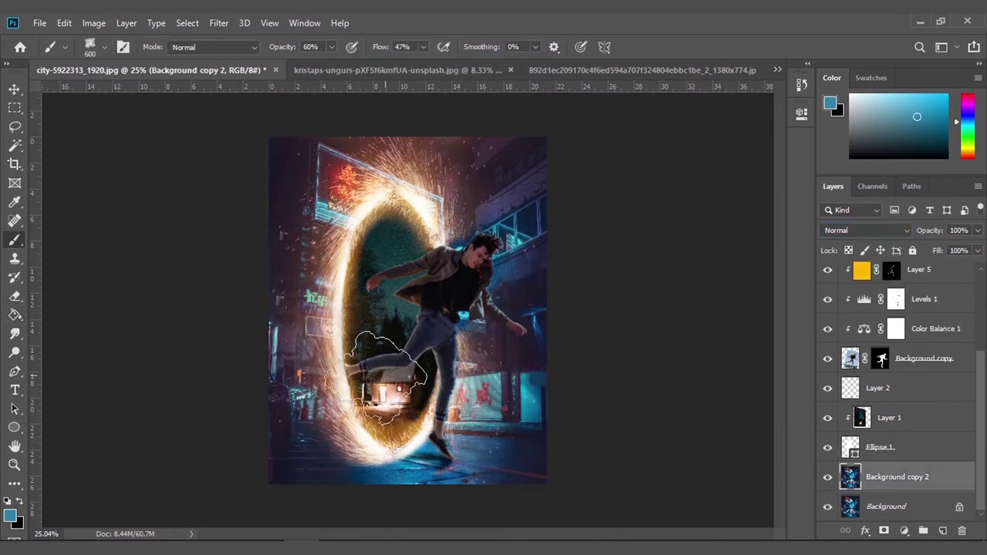
Step: Paint light blue haze over the street background
{"action": "left_click", "coordinate": [10, 516]}
{"action": "left_click", "coordinate": [699, 240]}
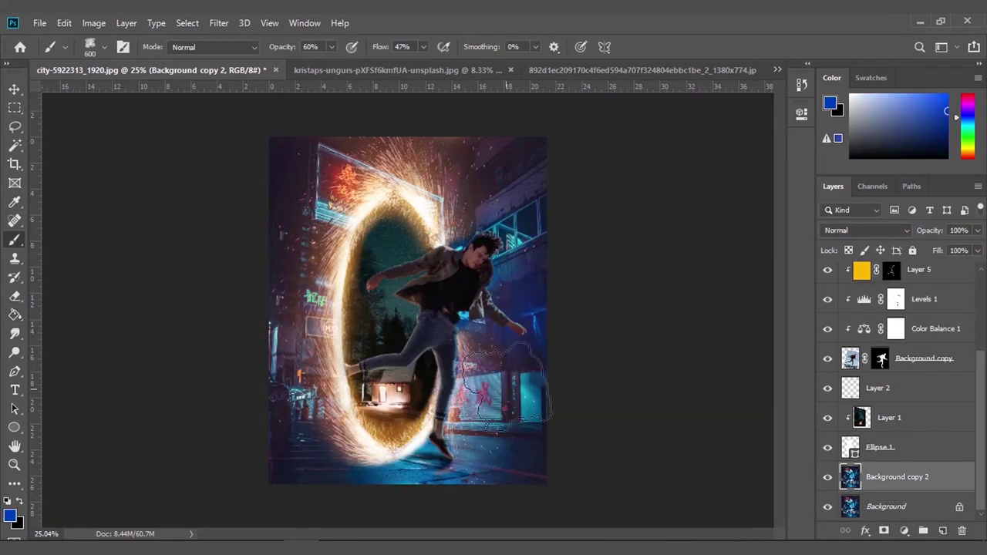
{"action": "left_click", "coordinate": [10, 515]}
{"action": "left_click", "coordinate": [699, 240]}
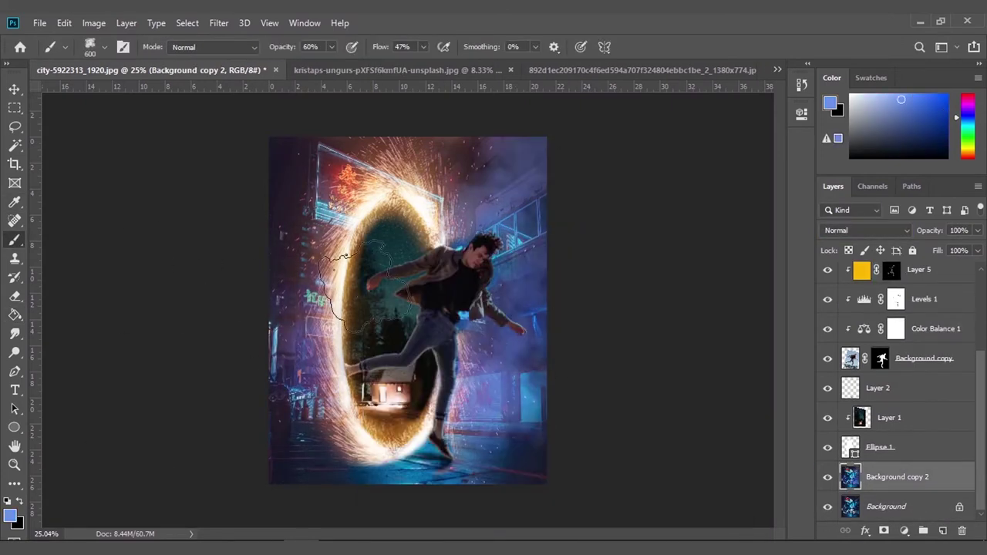
{"action": "left_click_drag", "start_coordinate": [931, 230], "coordinate": [910, 230]}
{"action": "key", "text": "x"}
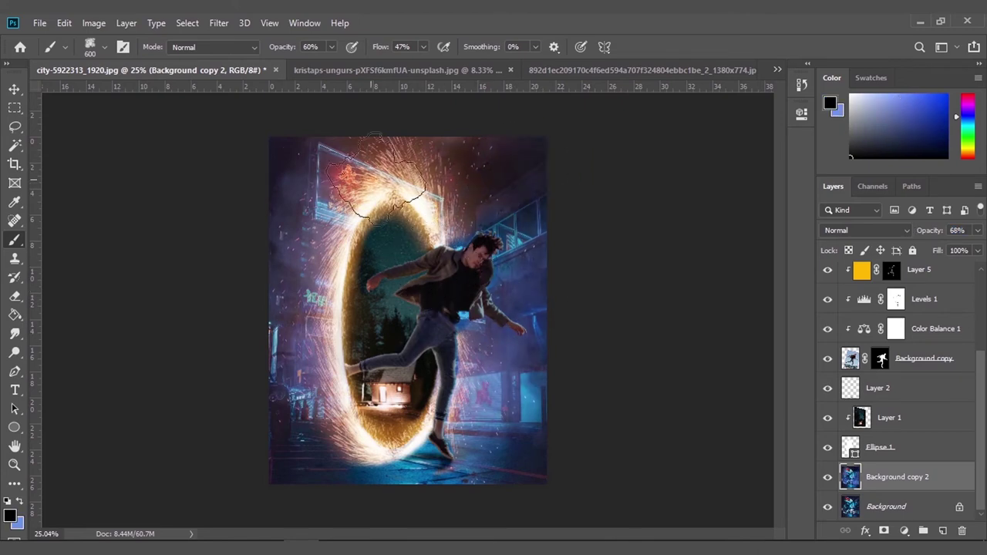
Step: Set orange-yellow as the paint colour and select Background copy 2 with auto-select off
{"action": "left_click", "coordinate": [10, 515]}
{"action": "left_click", "coordinate": [699, 240]}
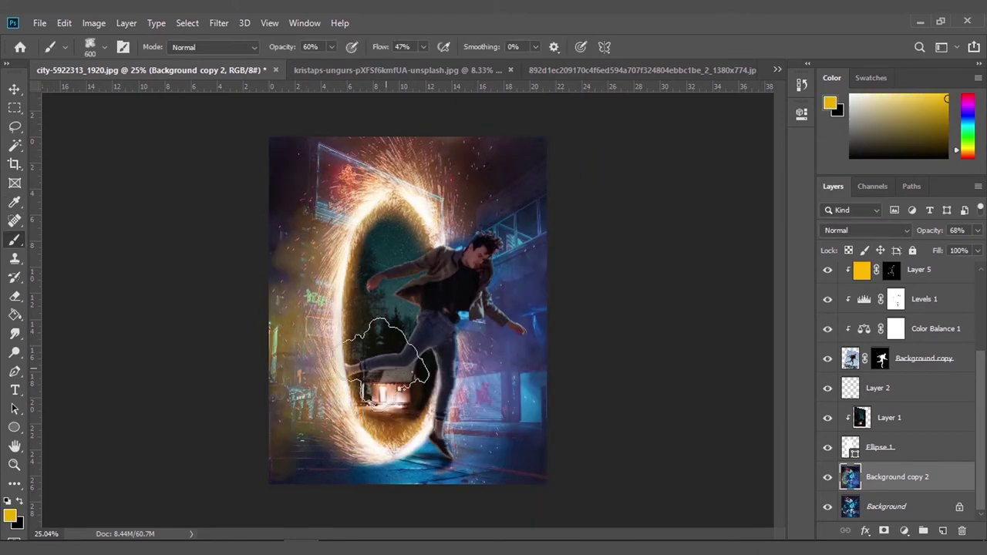
{"action": "key", "text": "x"}
{"action": "key", "text": "v"}
{"action": "key", "text": "ctrl+0"}
{"action": "left_click", "coordinate": [884, 448]}
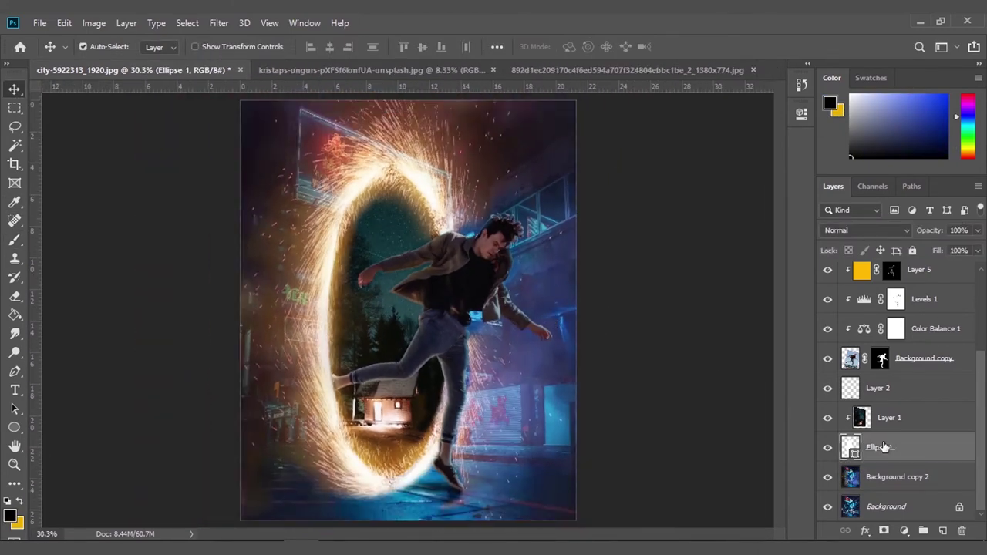
{"action": "left_click", "coordinate": [897, 477]}
{"action": "left_click", "coordinate": [83, 46]}
Step: Shift the background image's position, then group the selected layers into Group 1
{"action": "left_click_drag", "start_coordinate": [759, 368], "coordinate": [550, 274]}
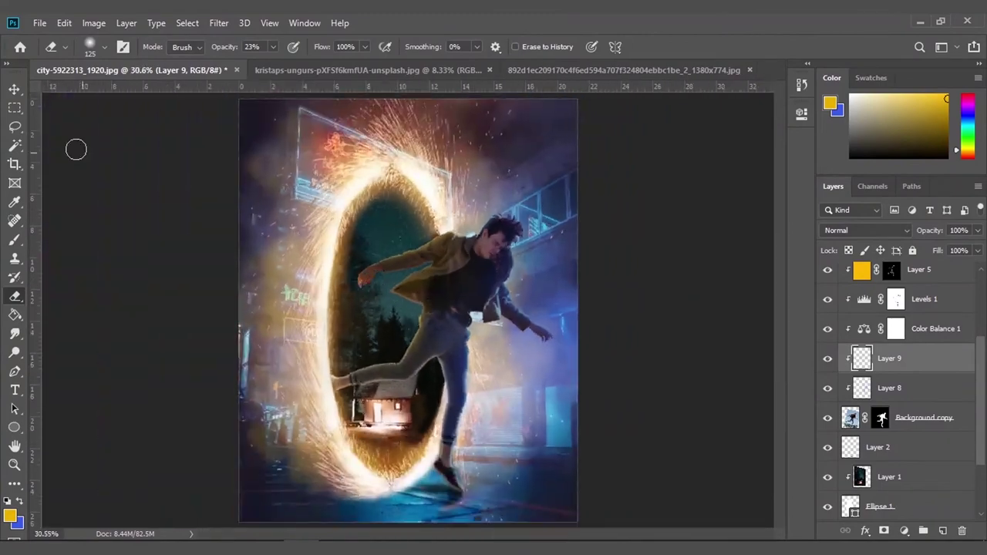
{"action": "scroll", "coordinate": [895, 386], "scroll_direction": "down", "scroll_amount": 3}
{"action": "left_click", "coordinate": [918, 472]}
{"action": "right_click", "coordinate": [918, 475]}
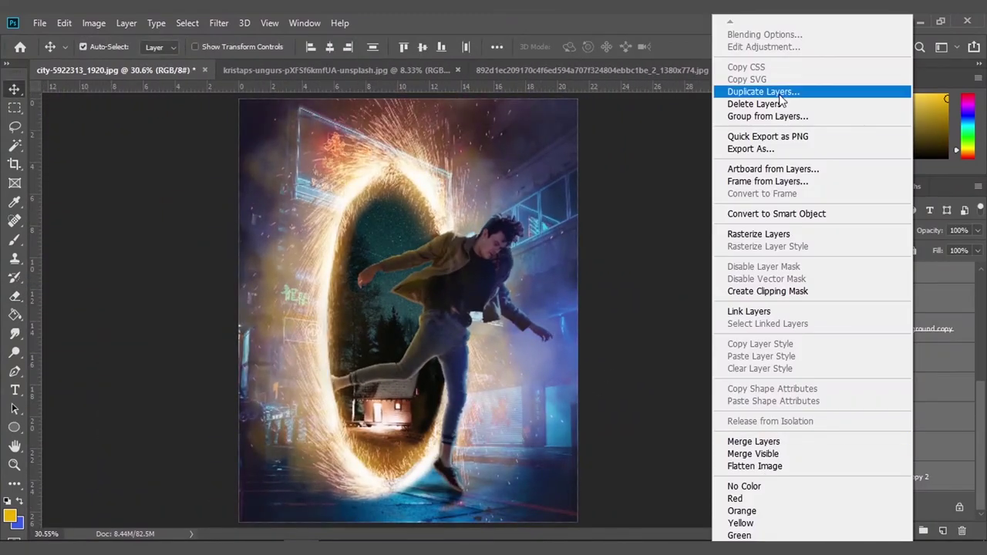
{"action": "left_click", "coordinate": [768, 115]}
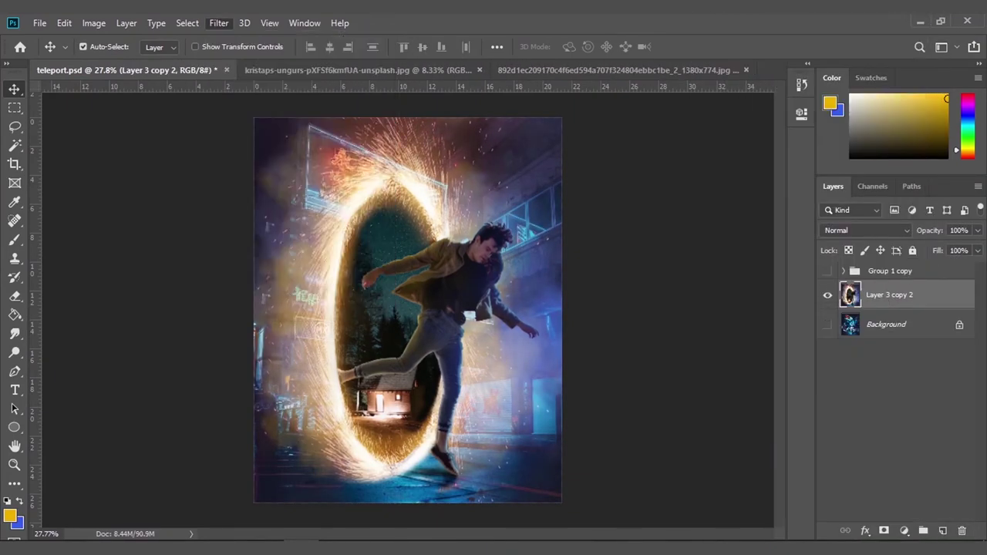
Step: In Camera Raw, warm the temperature, set exposure -0.60, highlights +97, and lower whites
{"action": "key", "text": "ctrl+shift+a"}
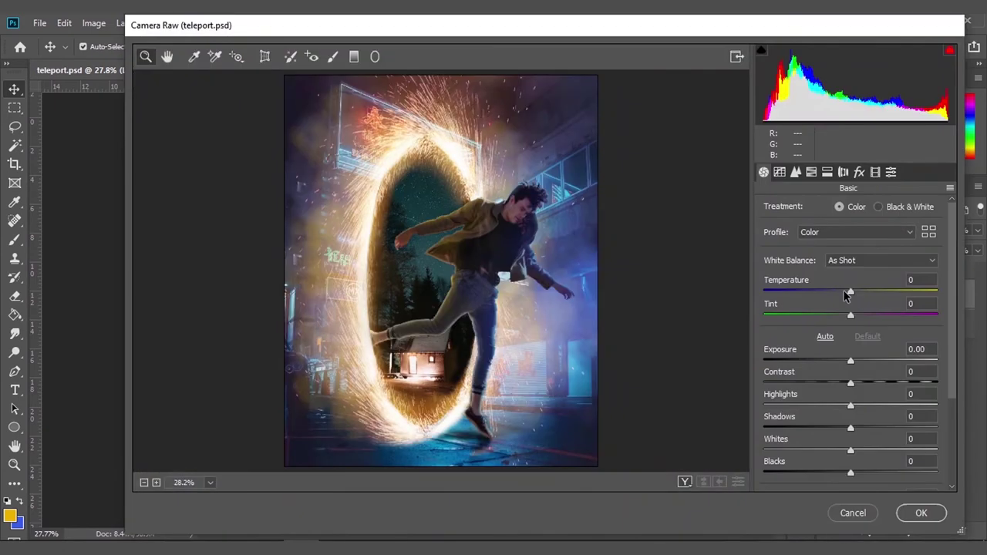
{"action": "left_click_drag", "start_coordinate": [848, 295], "coordinate": [866, 293]}
{"action": "mouse_move", "coordinate": [851, 361]}
{"action": "left_mouse_down"}
{"action": "mouse_move", "coordinate": [841, 361]}
{"action": "mouse_move", "coordinate": [858, 384]}
{"action": "left_mouse_up"}
{"action": "left_click_drag", "start_coordinate": [851, 406], "coordinate": [933, 407]}
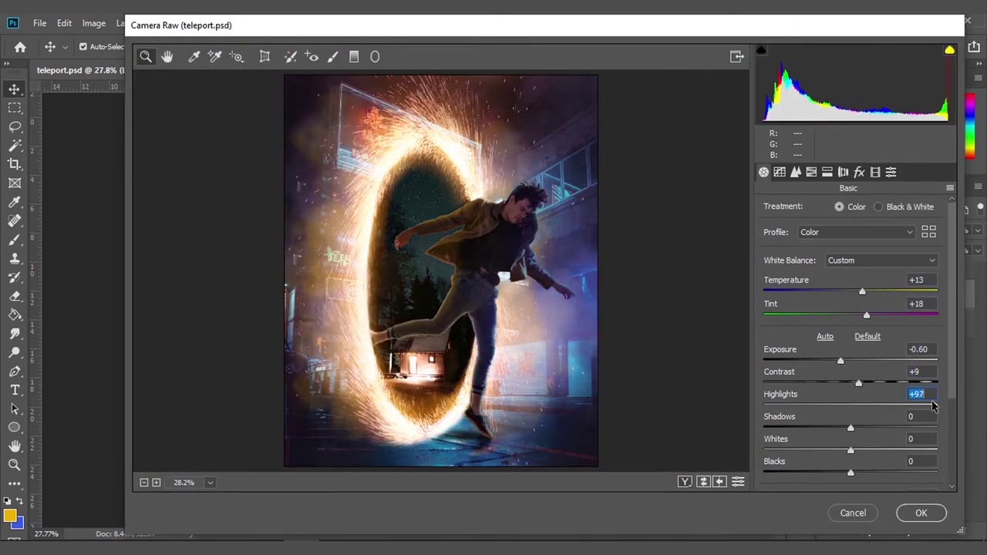
{"action": "left_click_drag", "start_coordinate": [876, 450], "coordinate": [815, 450]}
{"action": "left_click_drag", "start_coordinate": [851, 472], "coordinate": [863, 472]}
{"action": "scroll", "coordinate": [875, 432], "scroll_direction": "down", "scroll_amount": 3}
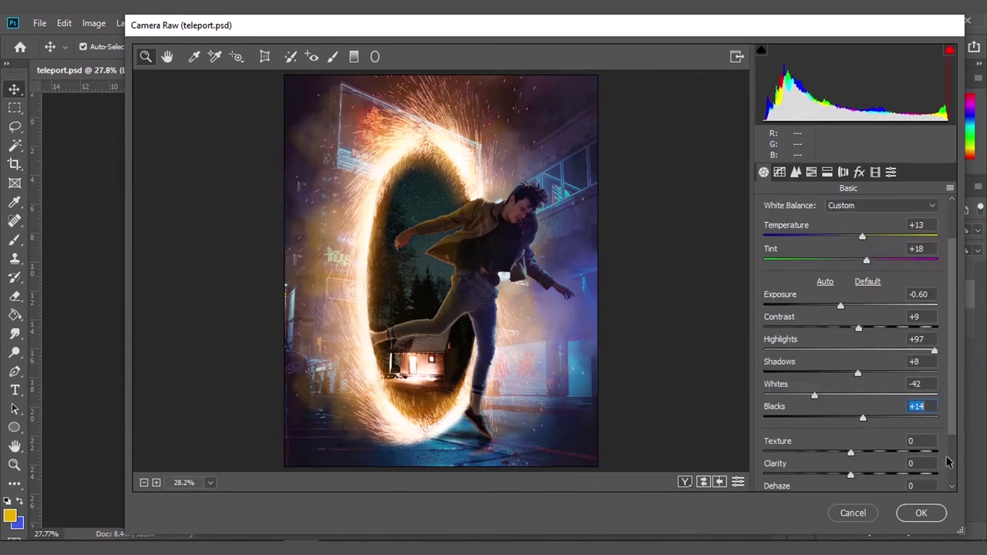
{"action": "left_click_drag", "start_coordinate": [851, 378], "coordinate": [864, 378]}
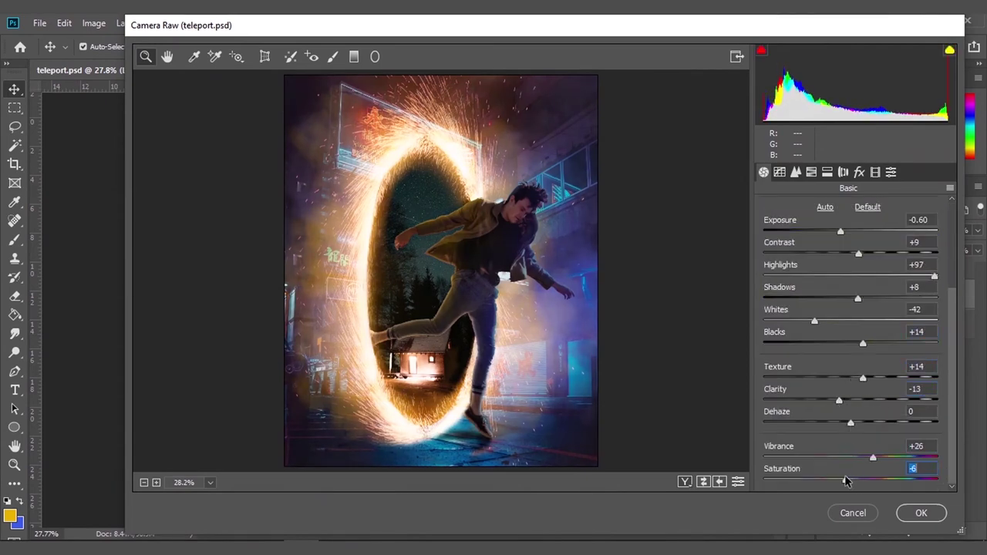
Step: Raise a tone curve point to brighten tones, check Split Toning, and apply the grade
{"action": "left_click", "coordinate": [780, 172]}
{"action": "left_click", "coordinate": [849, 363]}
{"action": "left_click_drag", "start_coordinate": [848, 363], "coordinate": [848, 335]}
{"action": "left_click", "coordinate": [827, 172]}
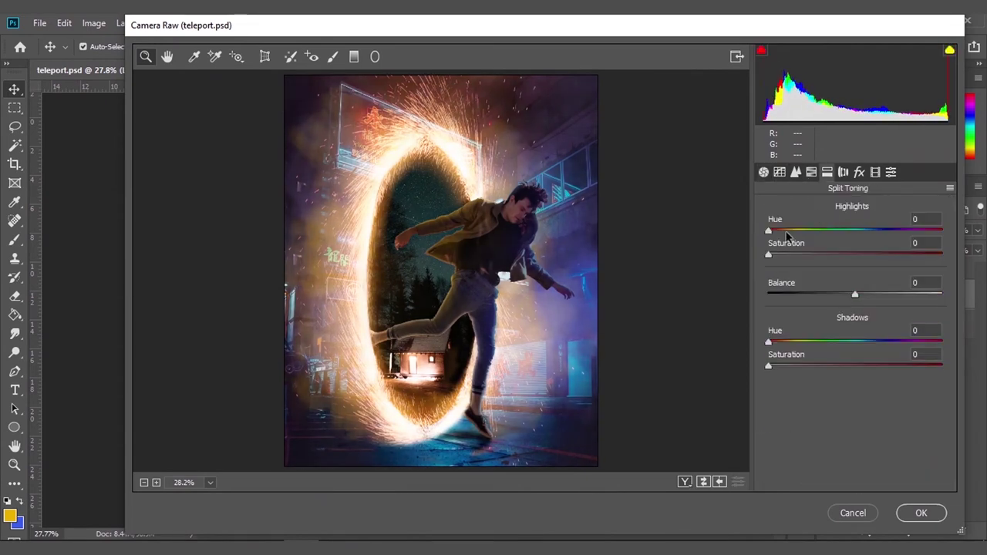
{"action": "key", "text": "Return"}
Step: On a new layer, dab deep blue light right of the man and set it to Screen
{"action": "key", "text": "ctrl+shift+alt+n"}
{"action": "right_click", "coordinate": [556, 342]}
{"action": "scroll", "coordinate": [694, 424], "scroll_direction": "down", "scroll_amount": 3}
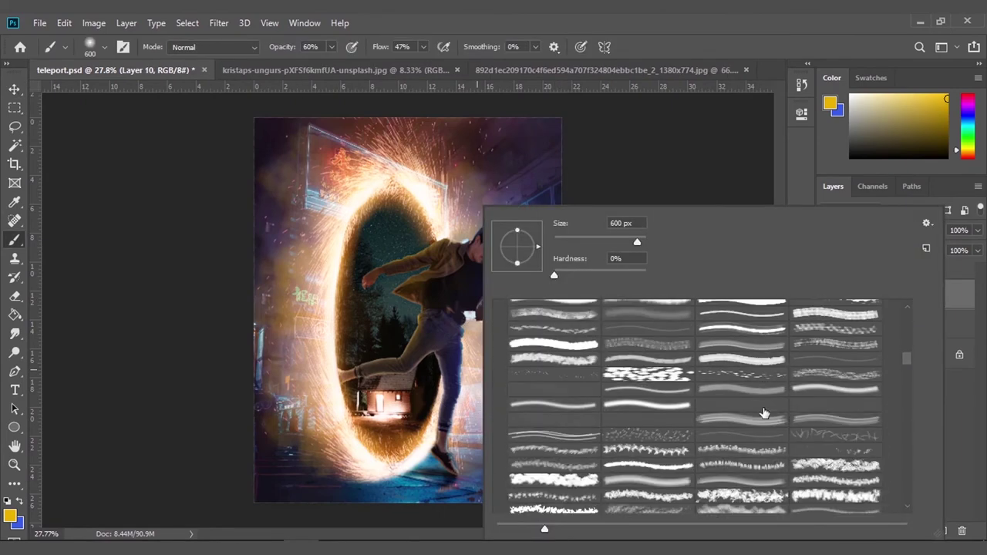
{"action": "scroll", "coordinate": [695, 425], "scroll_direction": "down", "scroll_amount": 3}
{"action": "right_click", "coordinate": [579, 359]}
{"action": "left_click", "coordinate": [579, 383]}
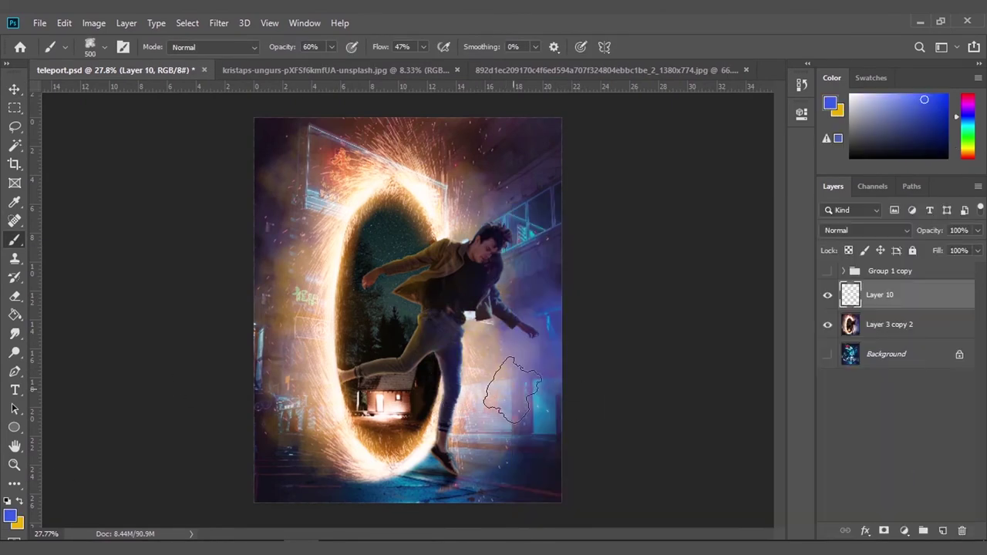
{"action": "left_click", "coordinate": [10, 515]}
{"action": "left_click", "coordinate": [697, 242]}
{"action": "left_click", "coordinate": [539, 379]}
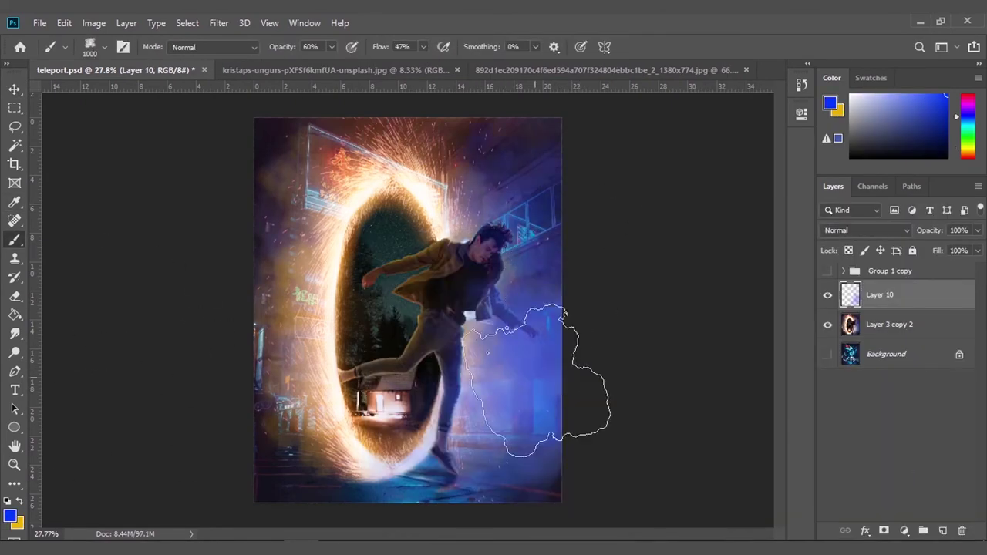
{"action": "left_click", "coordinate": [866, 229]}
{"action": "left_click", "coordinate": [848, 324]}
Step: Paint yellow glow on the left on a new Screen layer at 83% opacity
{"action": "key", "text": "x"}
{"action": "left_click", "coordinate": [304, 456]}
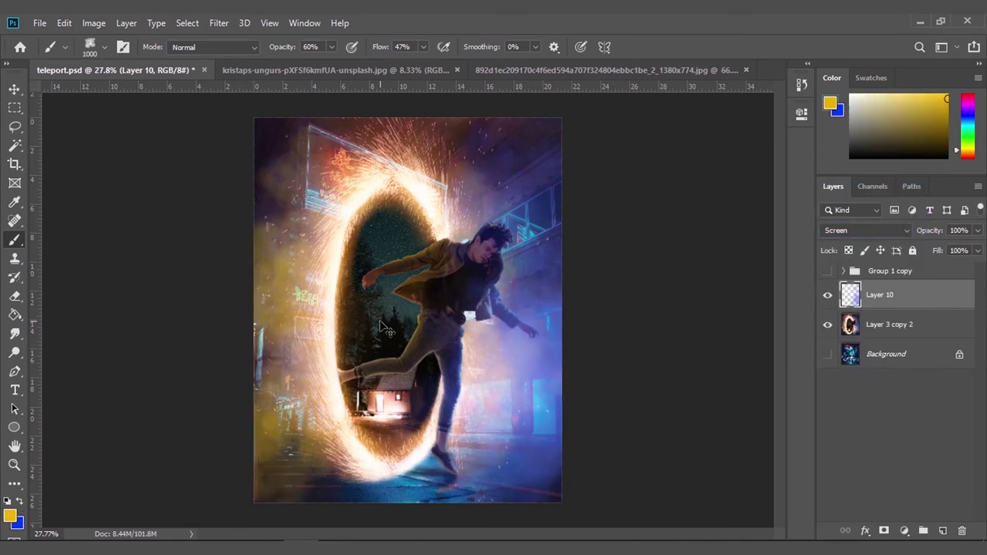
{"action": "scroll", "coordinate": [386, 331], "scroll_direction": "down", "scroll_amount": 1}
{"action": "key", "text": "ctrl+shift+alt+n"}
{"action": "left_click_drag", "start_coordinate": [331, 419], "coordinate": [309, 231]}
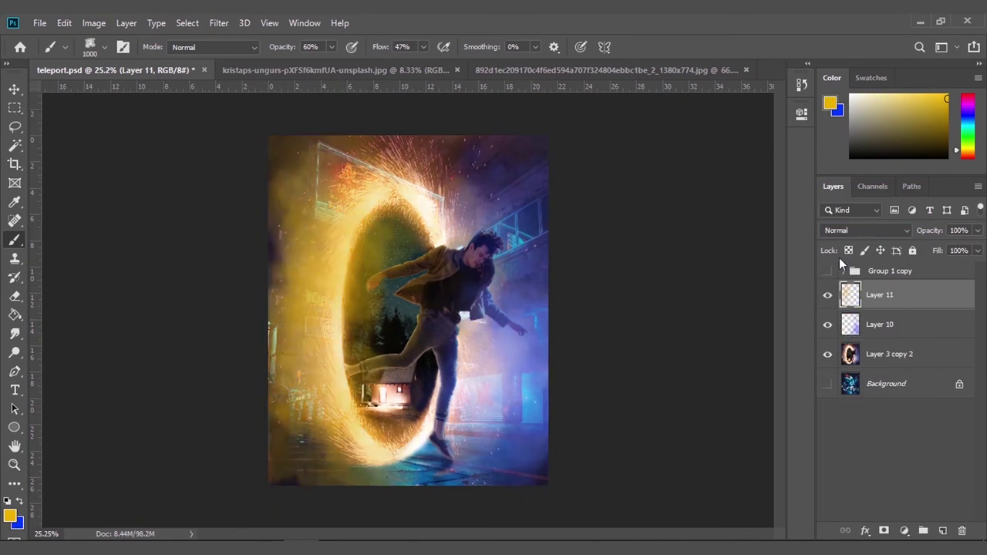
{"action": "key", "text": "shift+alt+s"}
{"action": "key", "text": "v"}
{"action": "key", "text": "8"}
{"action": "key", "text": "3"}
{"action": "left_click", "coordinate": [38, 23]}
{"action": "left_click", "coordinate": [37, 24]}
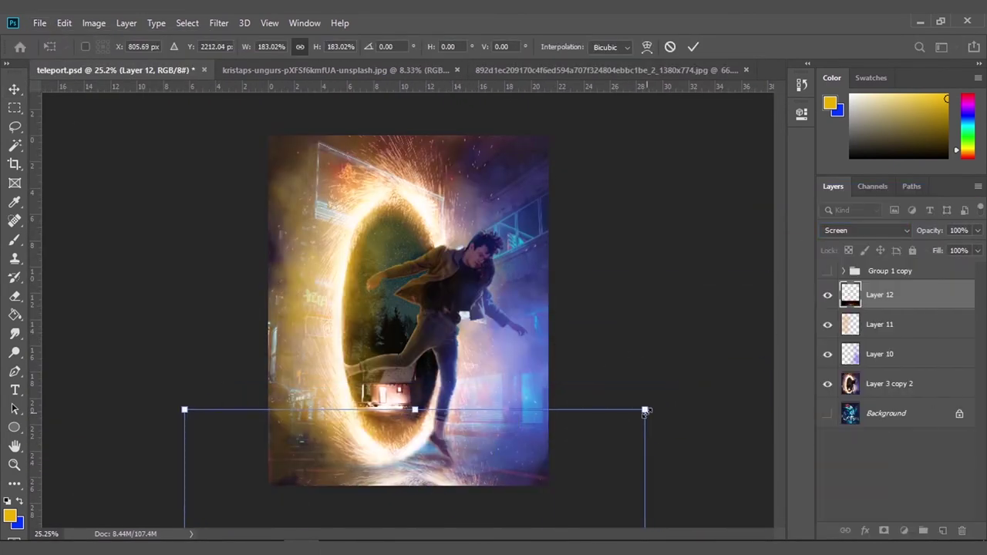
Step: Enlarge the Layer 12 light overlay to about 286% and set Layer 13 to Lighten
{"action": "left_click_drag", "start_coordinate": [647, 411], "coordinate": [312, 521]}
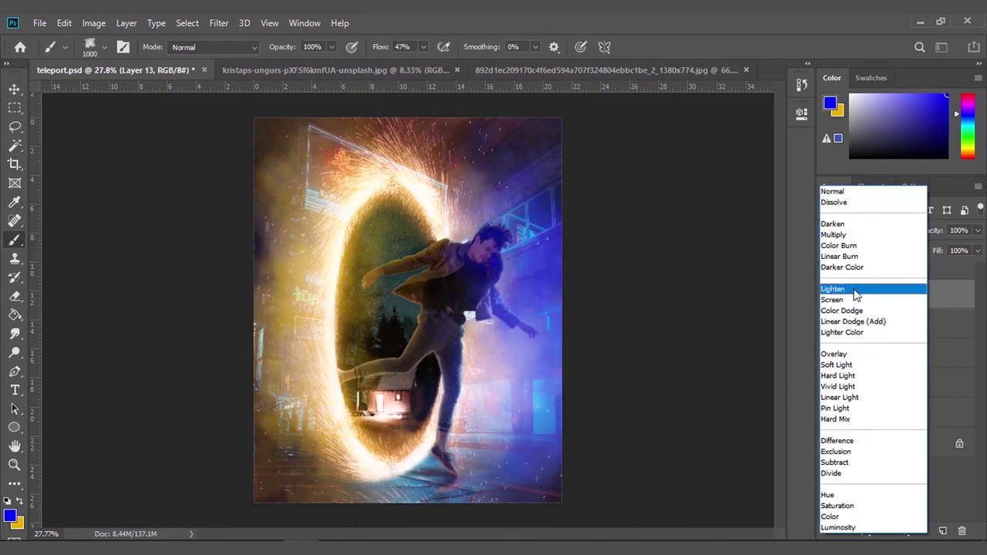
{"action": "left_click", "coordinate": [855, 294]}
{"action": "left_click", "coordinate": [14, 89]}
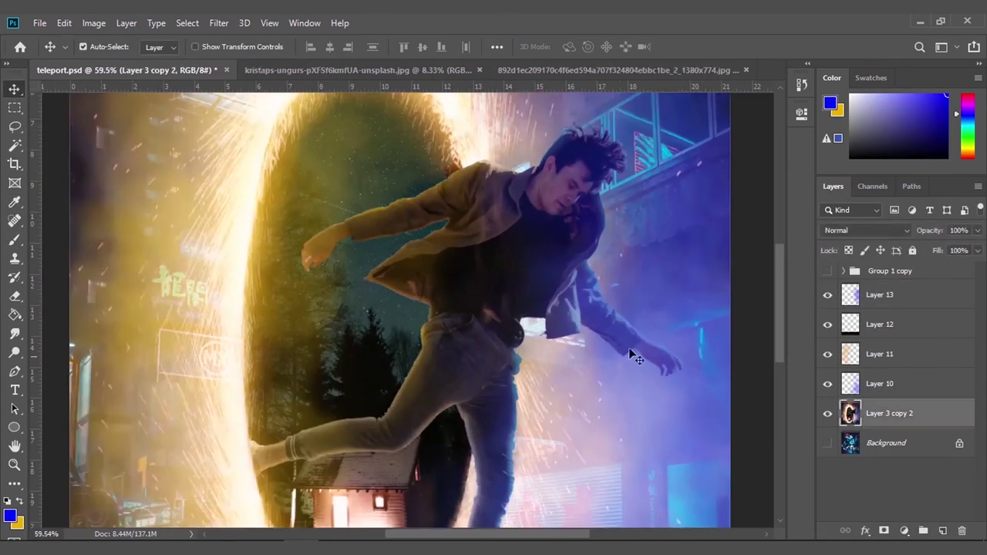
{"action": "right_click", "coordinate": [887, 413]}
Step: Choose Merge Visible to combine the selected haze and light layers
{"action": "left_click", "coordinate": [766, 459]}
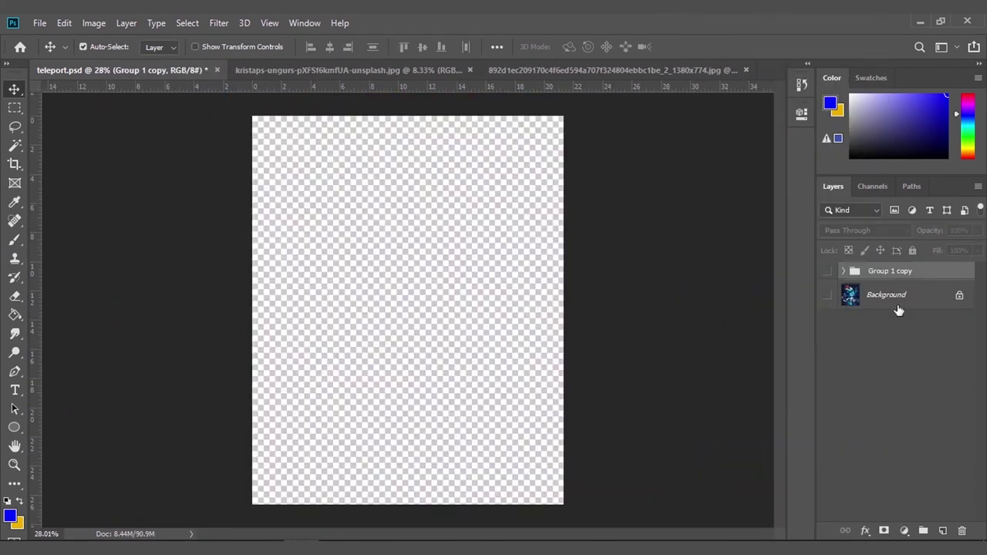